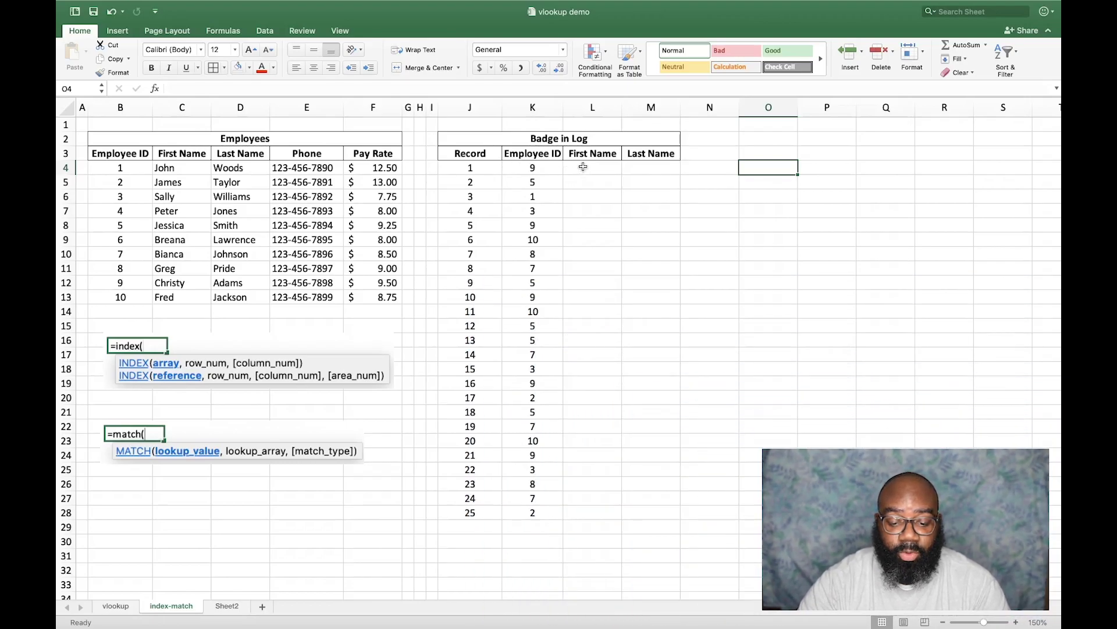
- Start an INDEX formula in cell L4 of the Badge in Log with the absolute array $B$4:$F$13 from the Employees table
left_click(612, 167)
key("Tab")
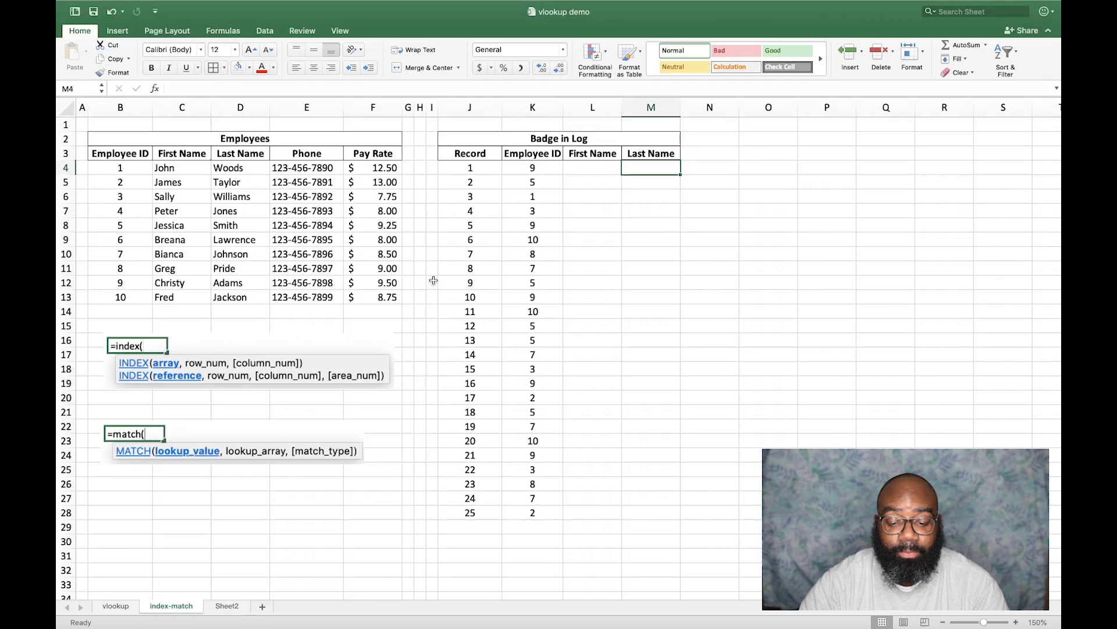
left_click(579, 170)
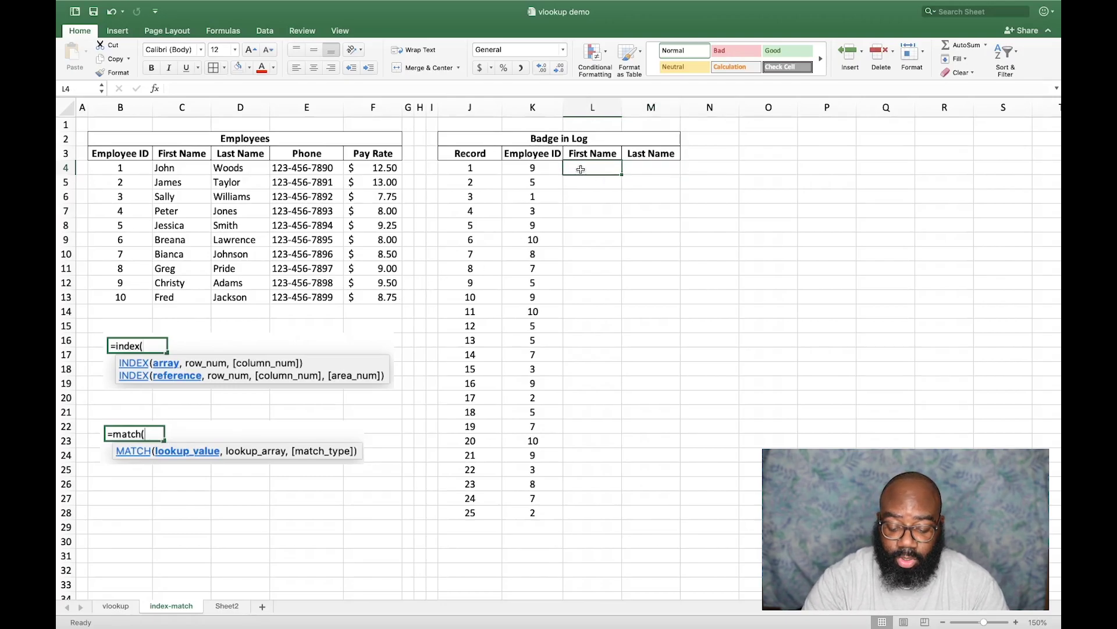
type("=inde")
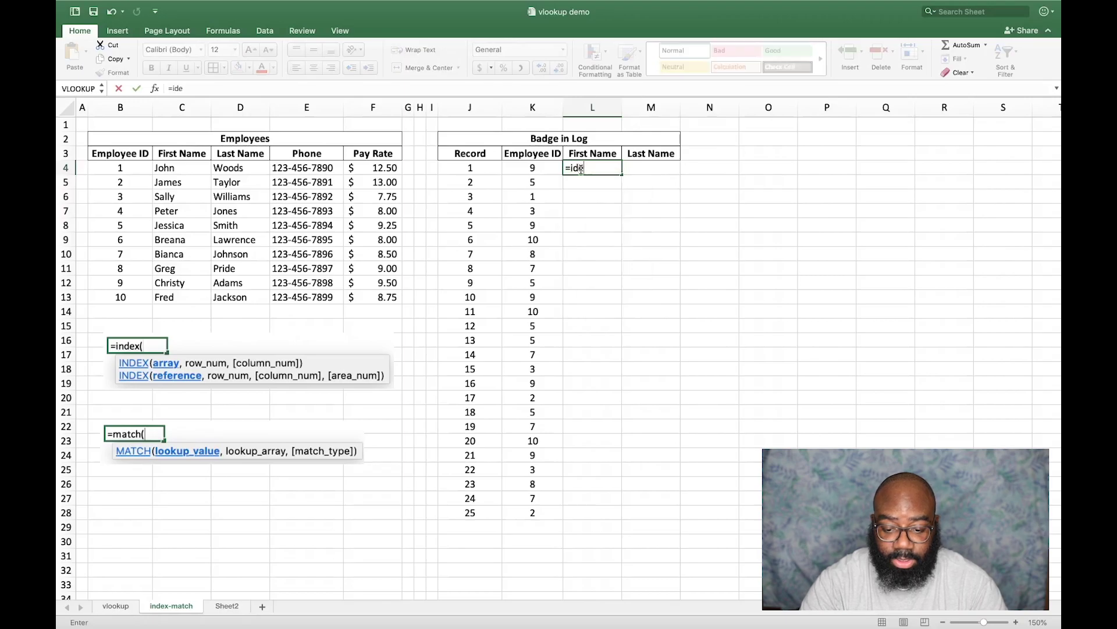
type("x")
key("BackSpace")
key("BackSpace")
key("BackSpace")
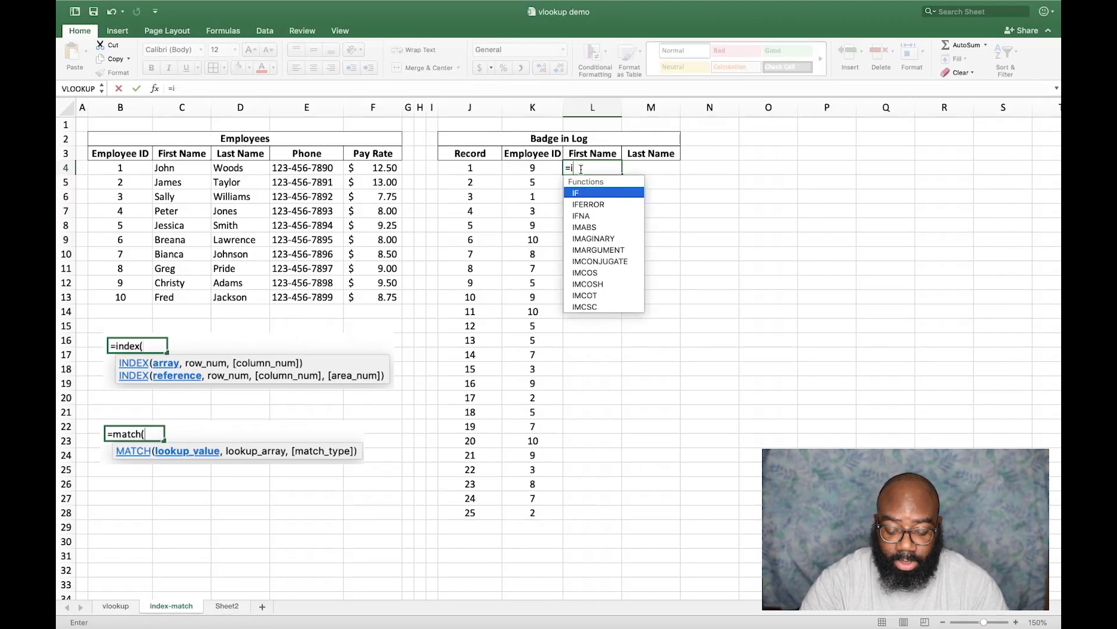
type("ndex(")
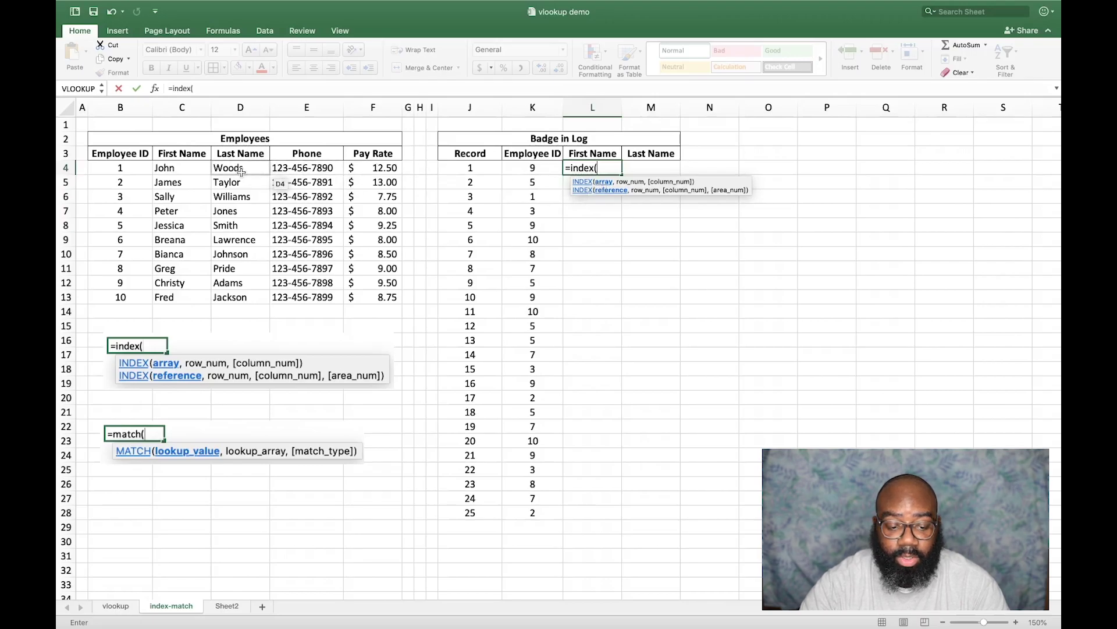
left_click(125, 169)
left_click_drag(126, 169, 373, 279)
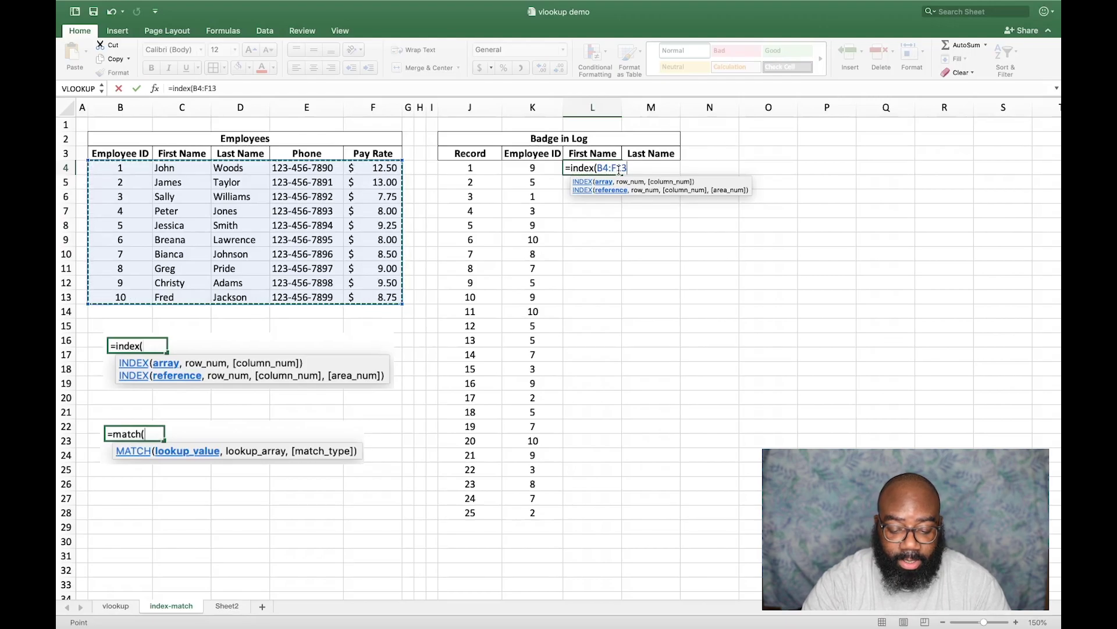
key("super+t")
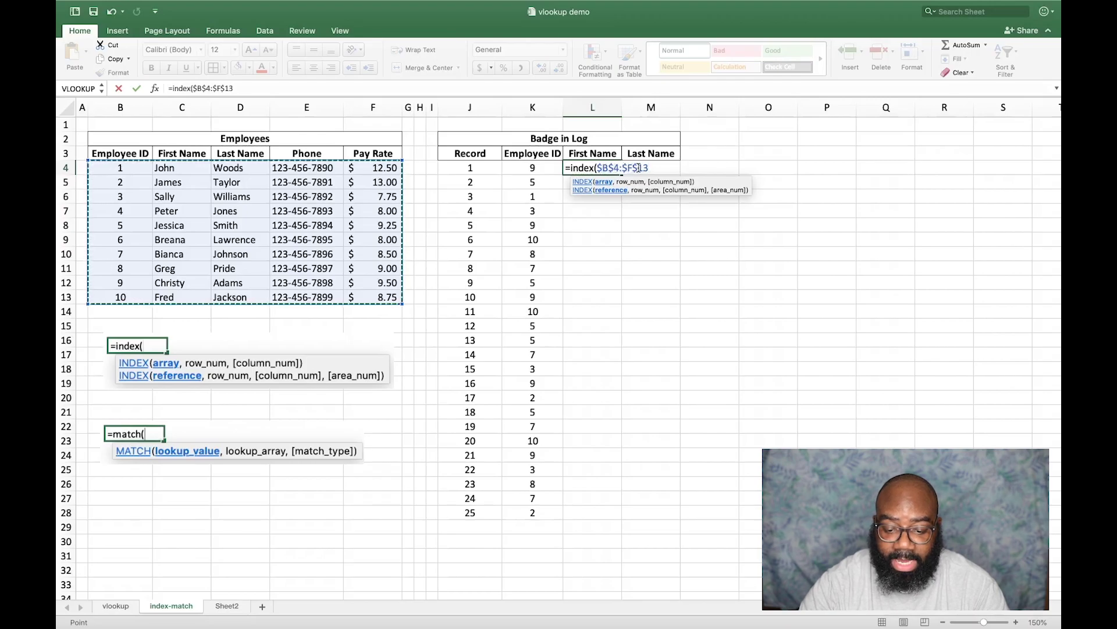
- Complete the INDEX formula in L4 with row number 9 and column number 2, and compare its result with cell C12
type(",9")
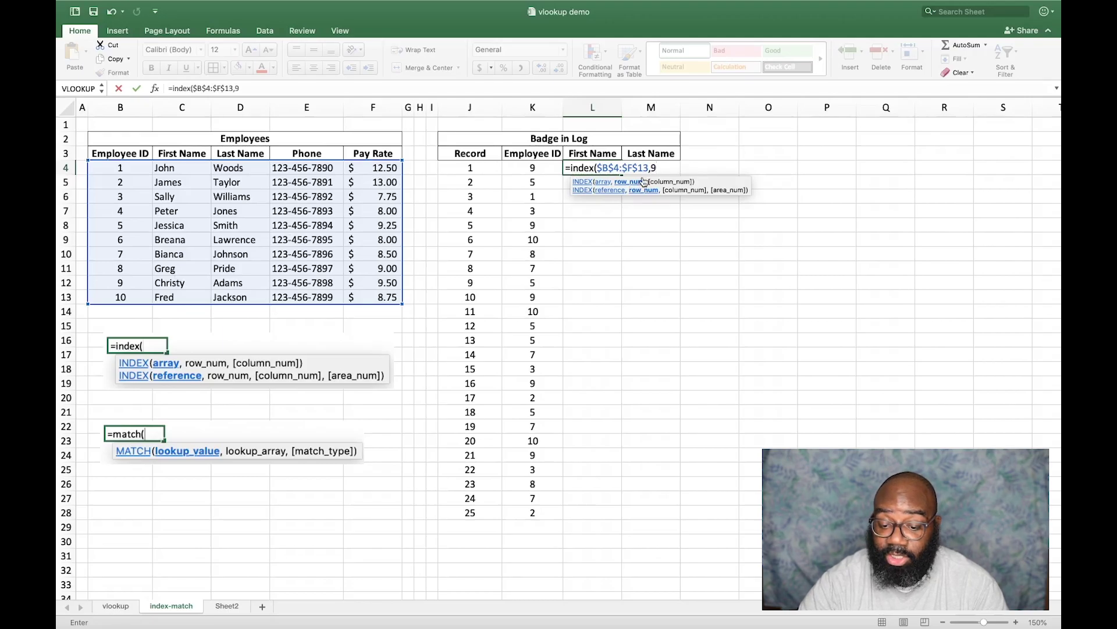
type(",2")
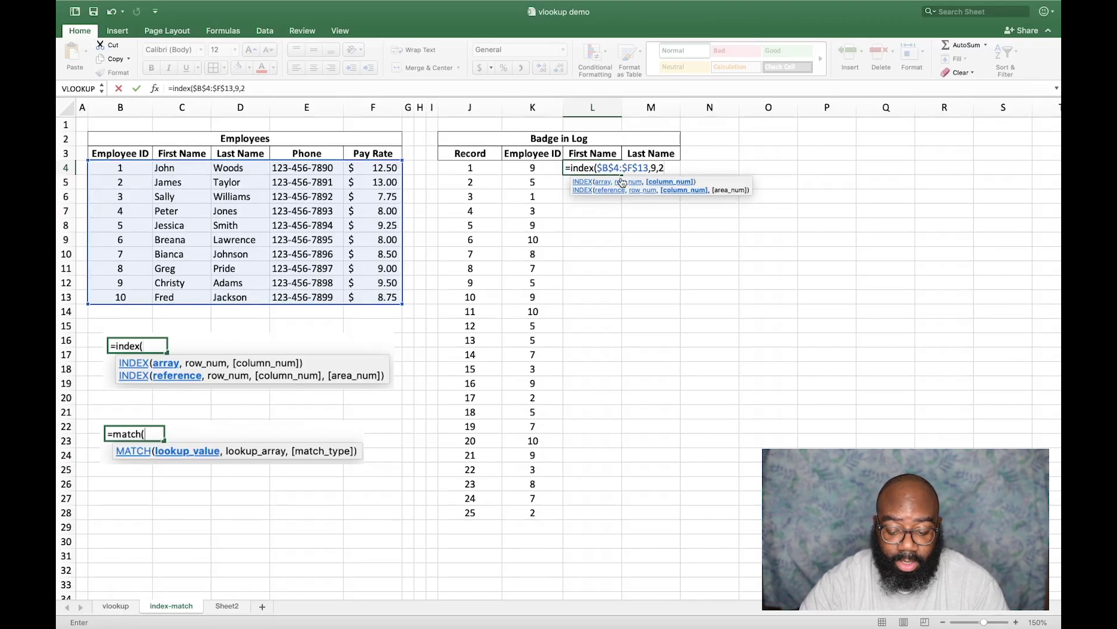
type(")")
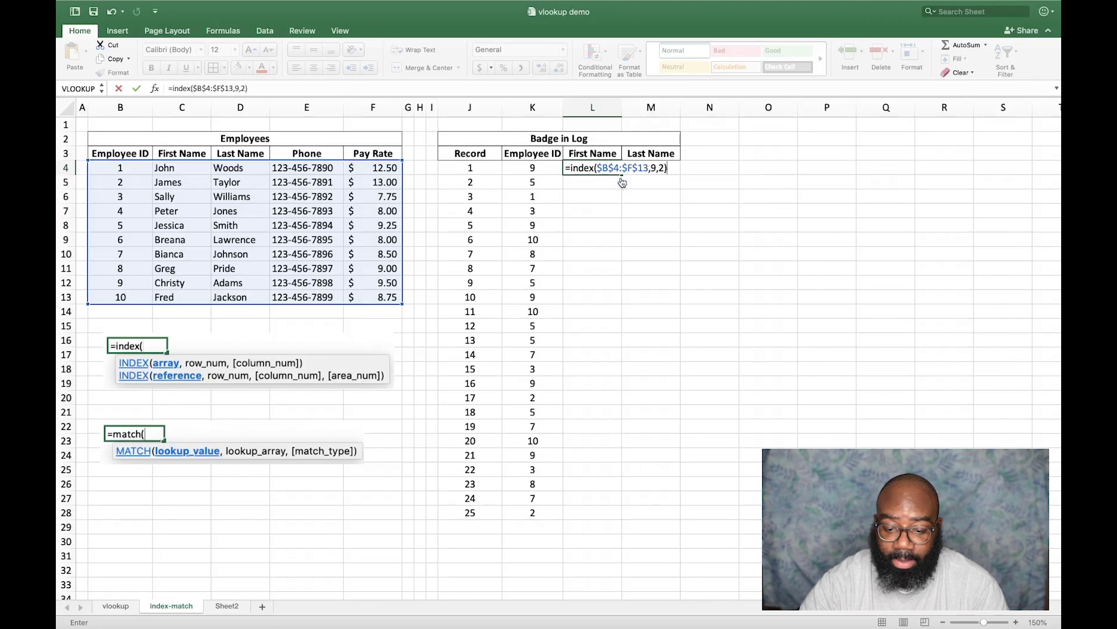
key("Return")
left_click(592, 169)
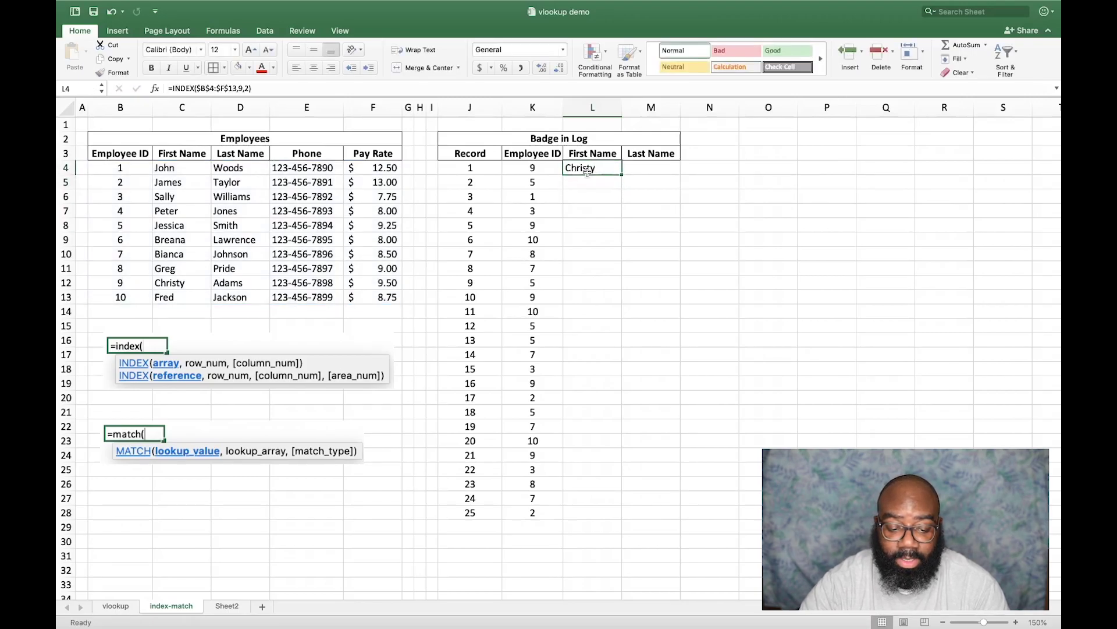
left_click(171, 284)
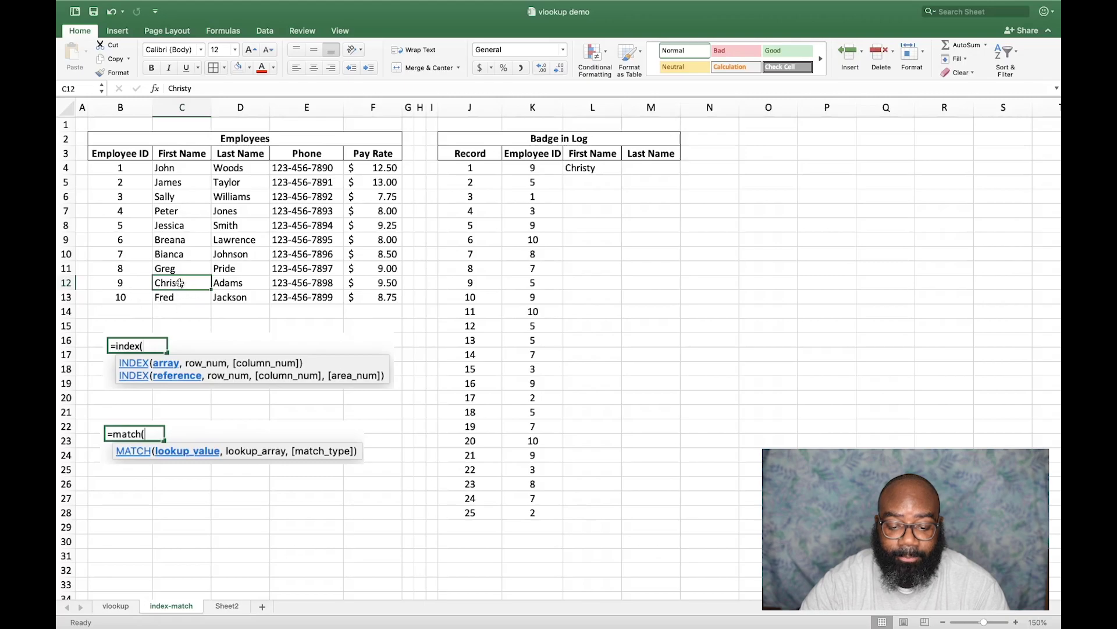
left_click(591, 170)
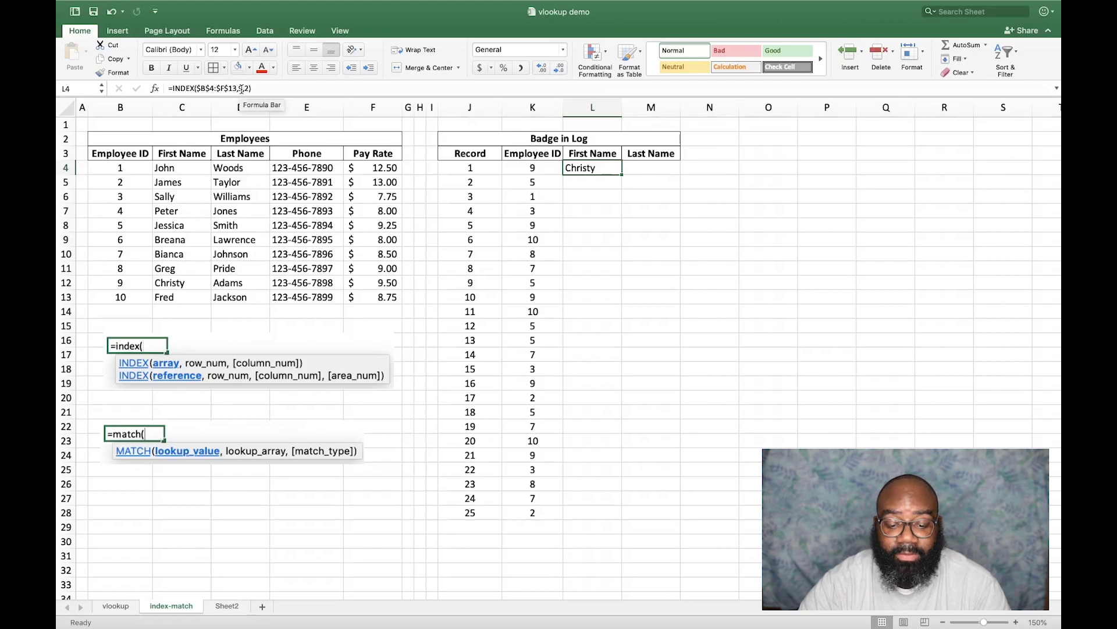
- Replace the fixed row number 9 in L4's INDEX formula with an empty MATCH() function, ready for its arguments
scroll(581, 168, "right", 1)
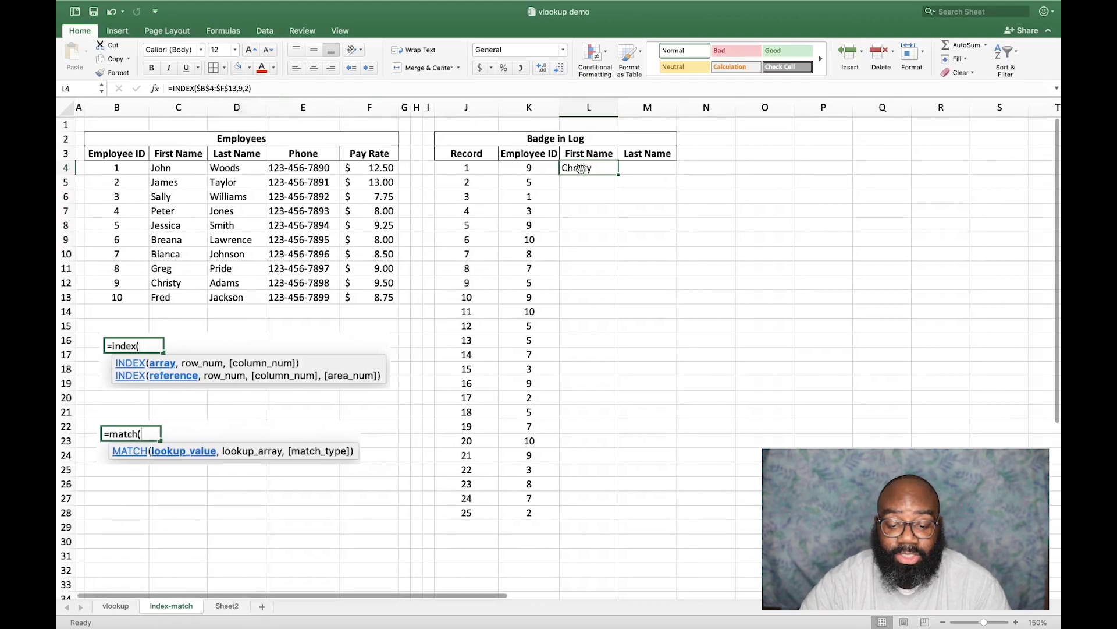
scroll(581, 168, "down", 1)
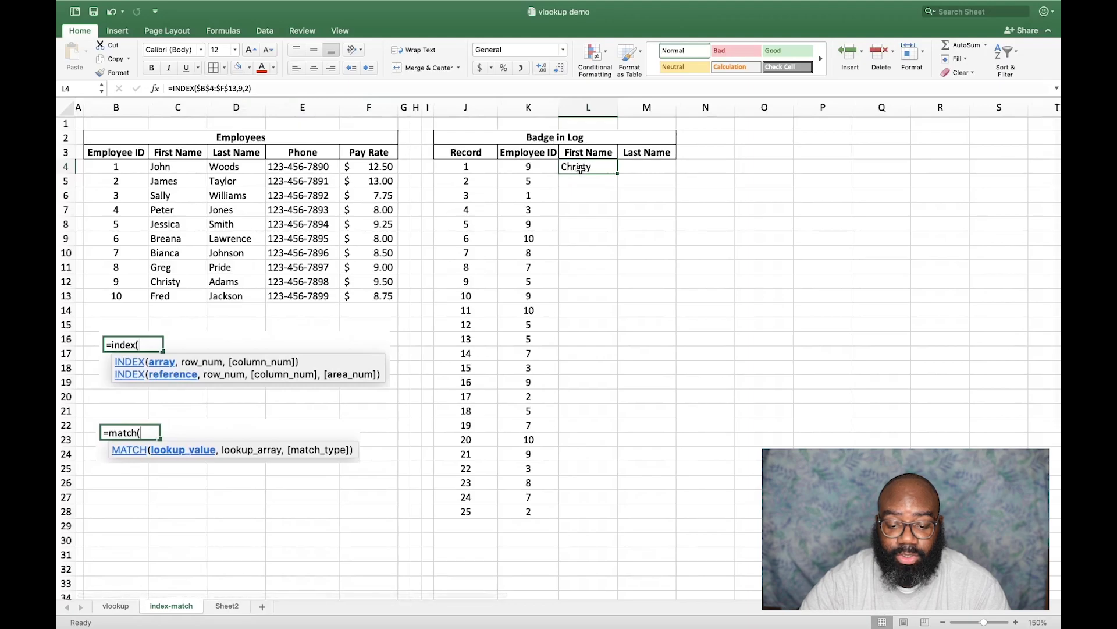
double_click(580, 168)
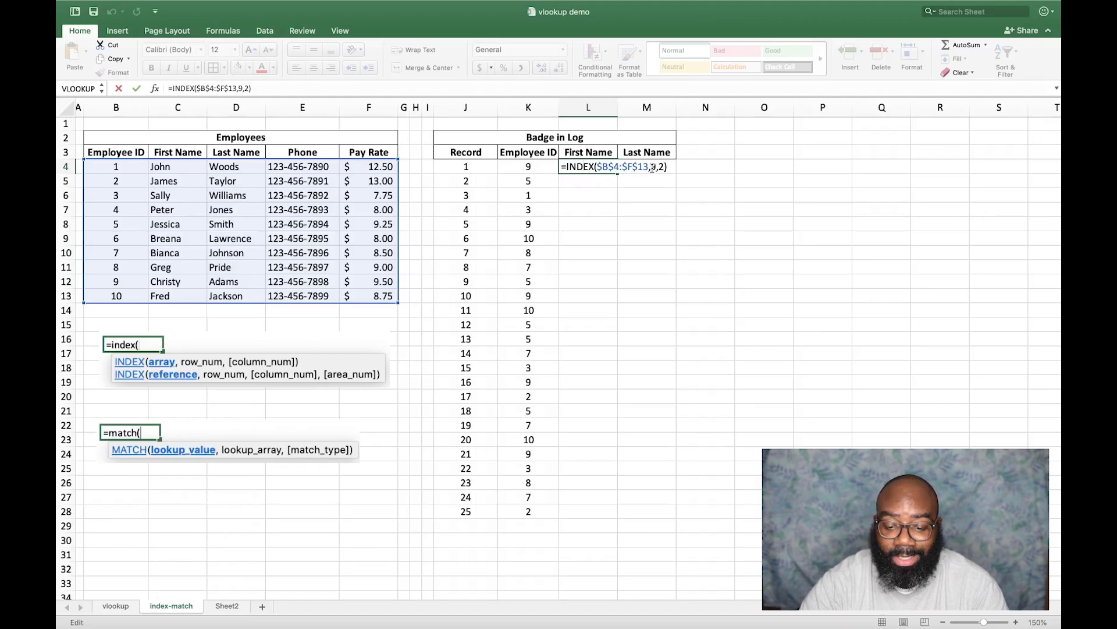
left_click(652, 168)
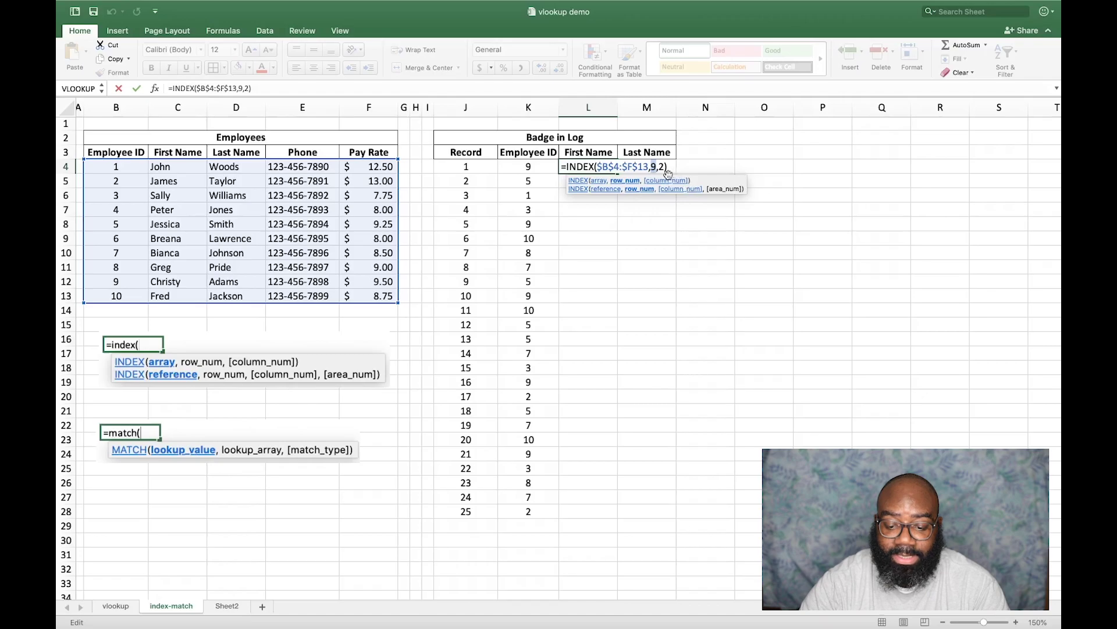
key("BackSpace")
type("match")
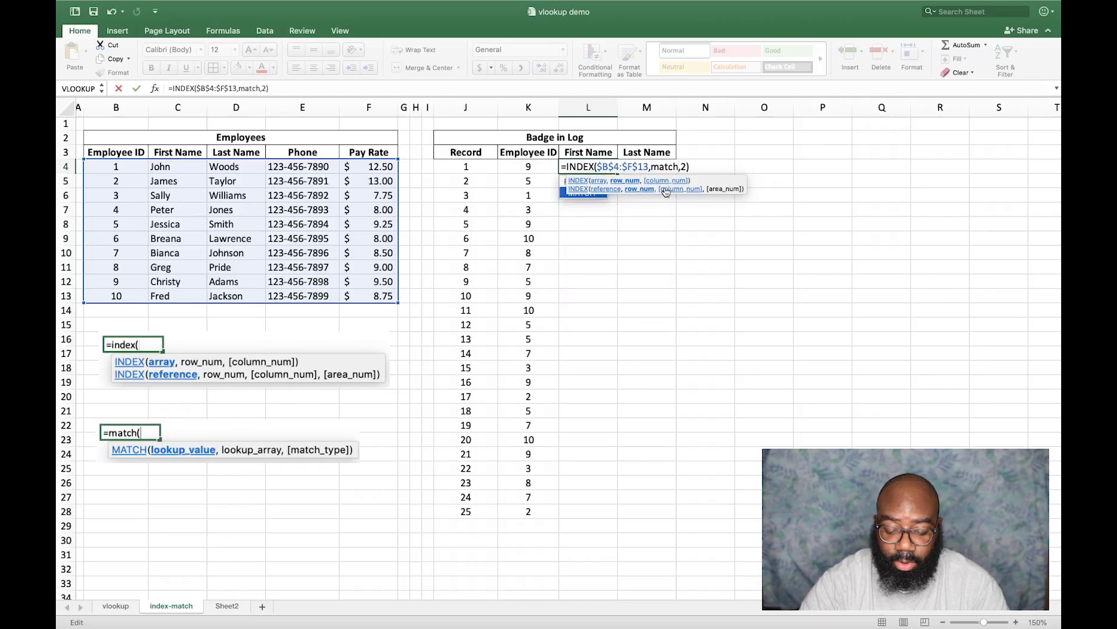
type("(")
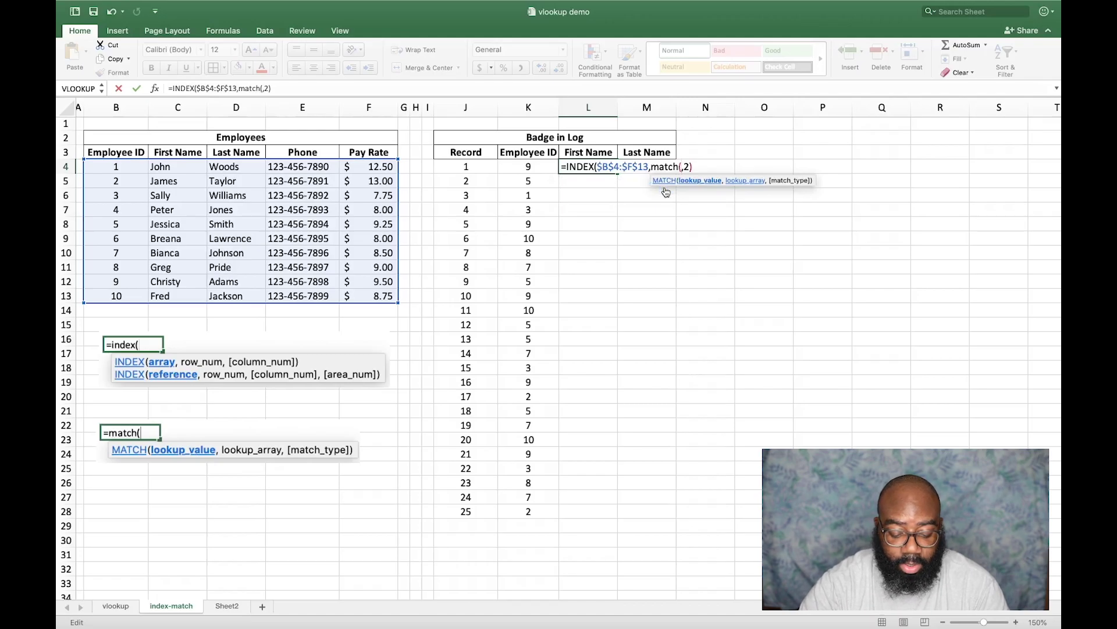
type(")")
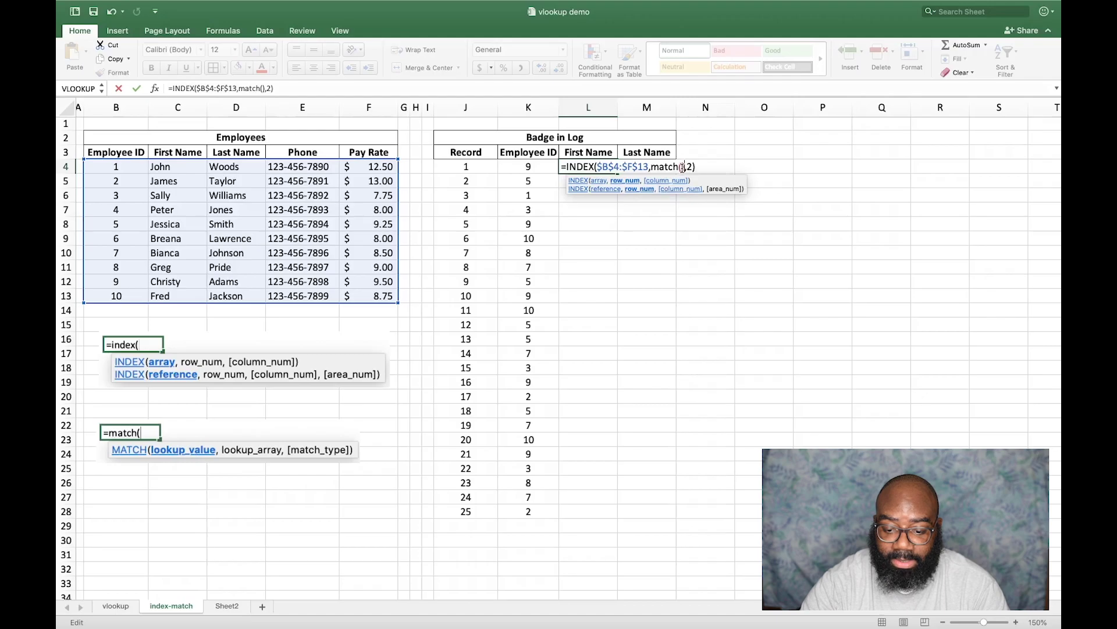
left_click(682, 167)
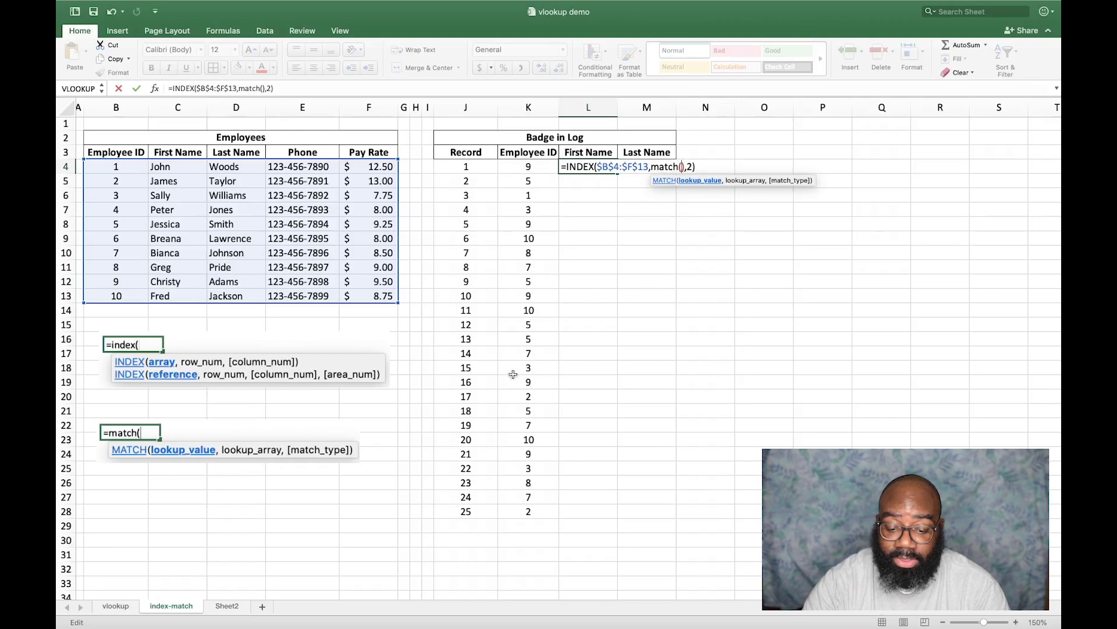
left_click_drag(528, 324, 529, 381)
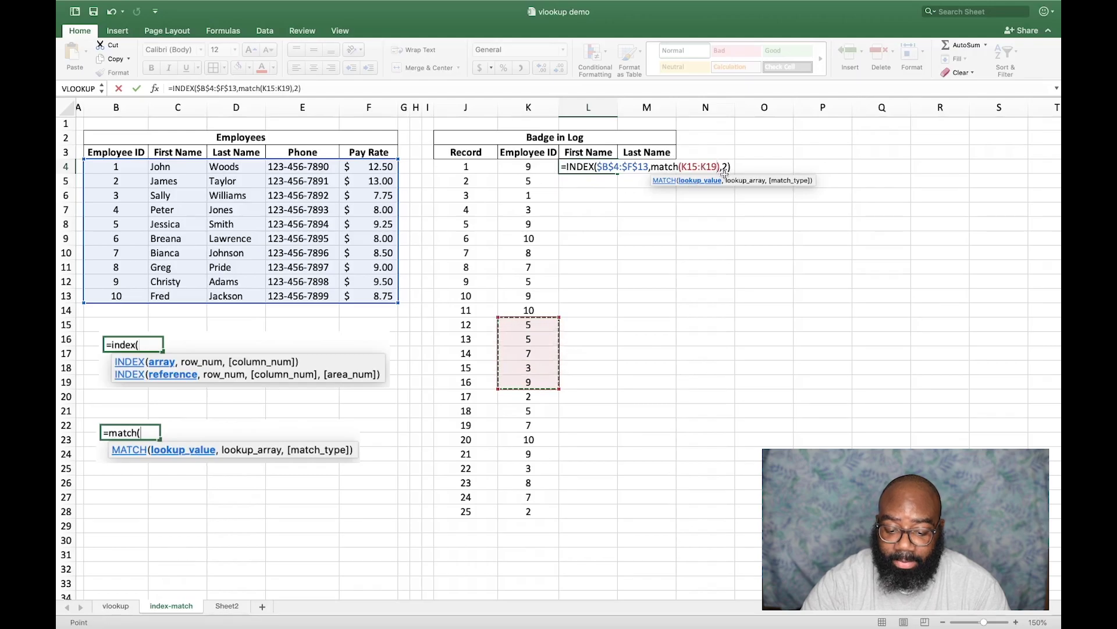
key("BackSpace")
key("BackSpace")
key("BackSpace")
key("BackSpace")
key("BackSpace")
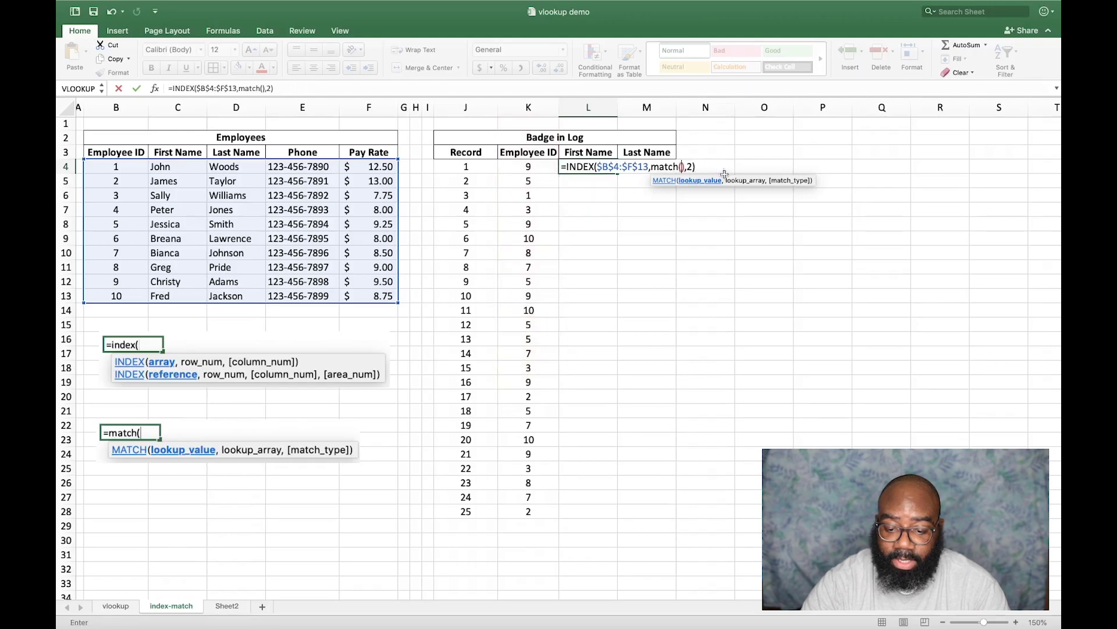
- Use the first record's Employee ID, cell K4, as the lookup value of the nested MATCH function
left_click(536, 165)
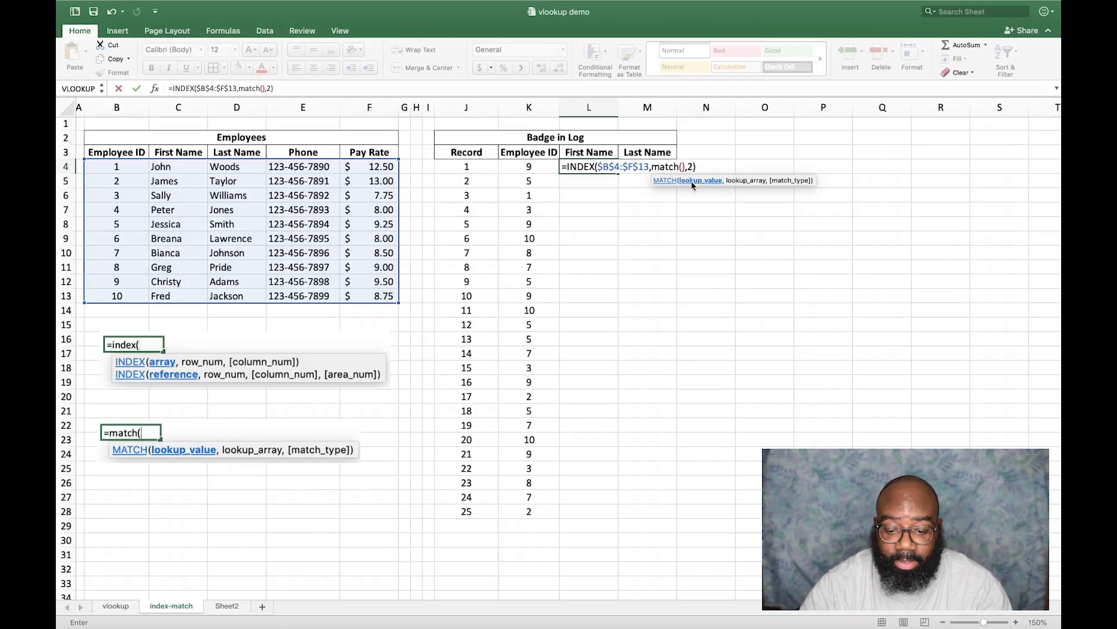
left_click(528, 167)
scroll(540, 167, "up", 1)
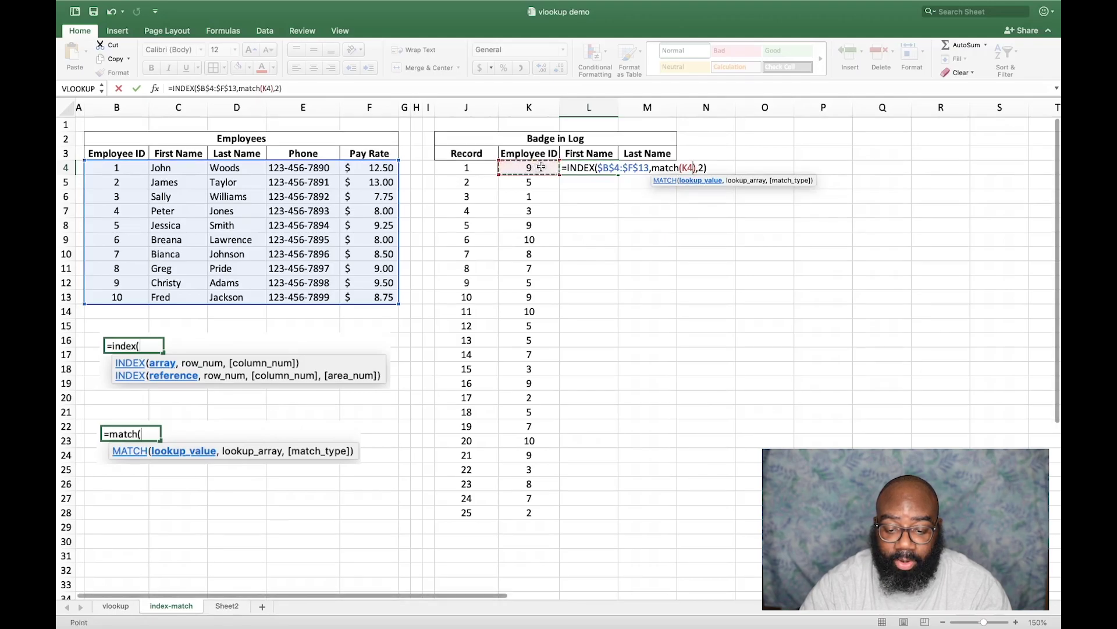
scroll(541, 167, "down", 1)
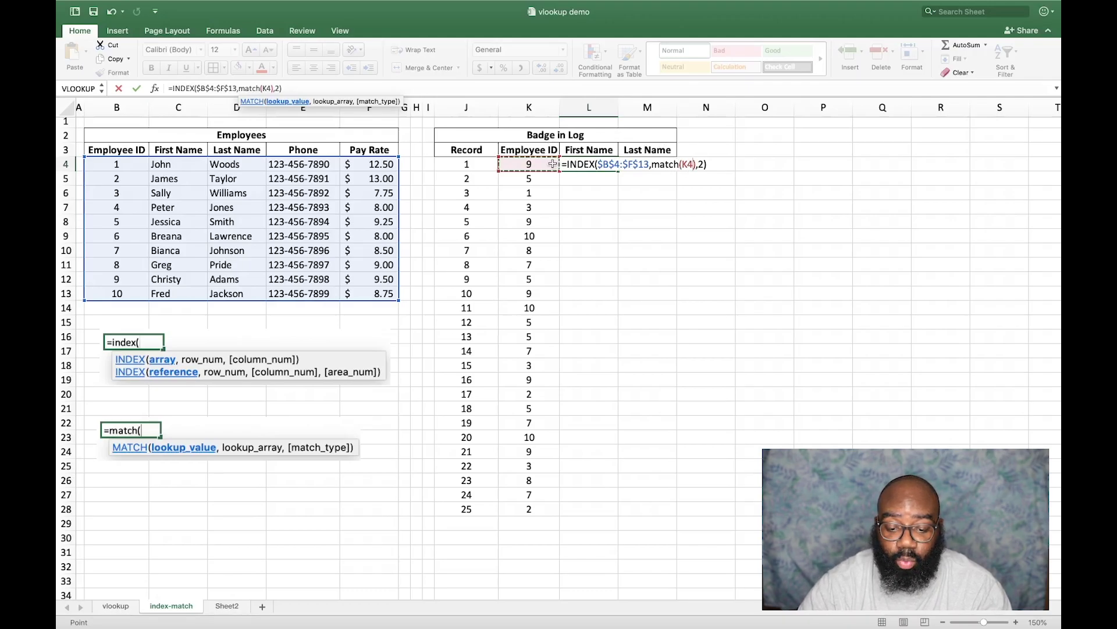
scroll(538, 165, "down", 1)
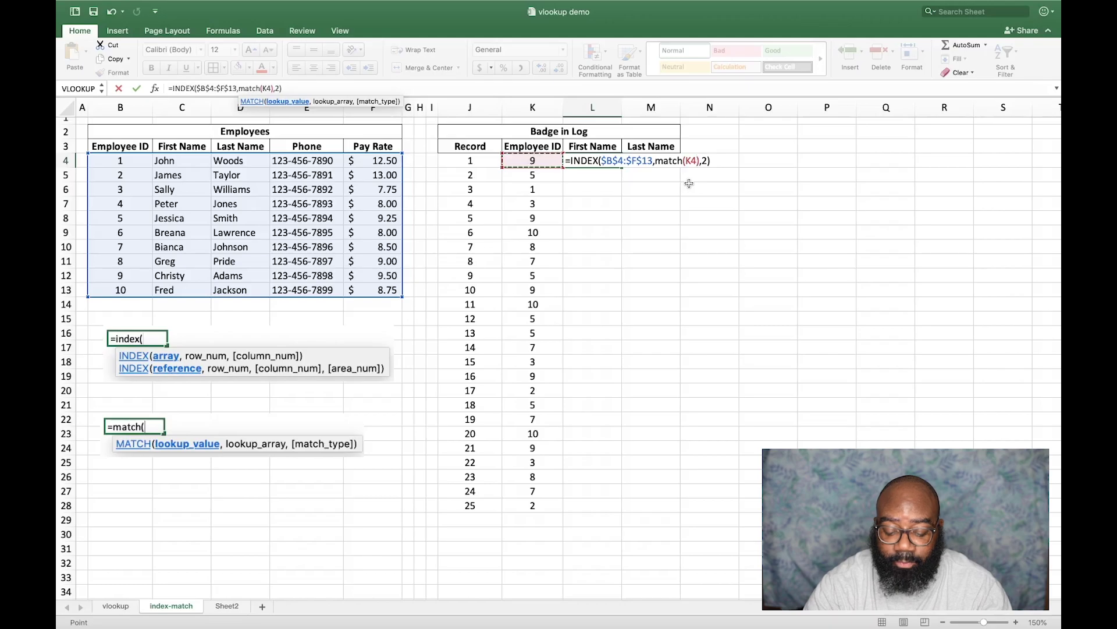
- Cycle the MATCH lookup value through its reference types and lock only the column, as $K4
key("F4")
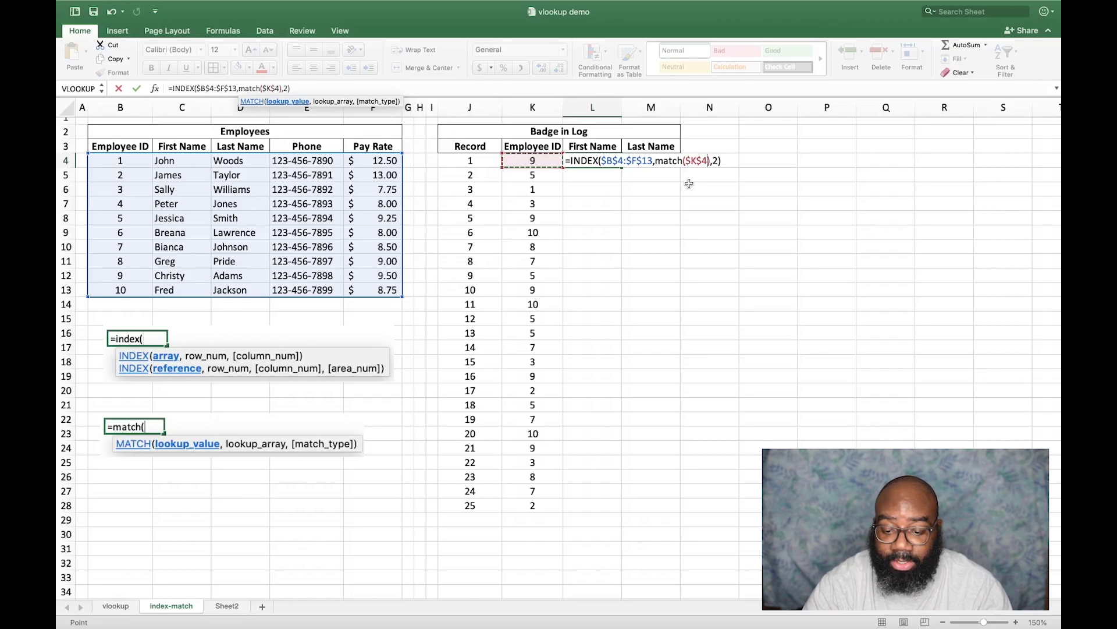
key("F4")
key("F4")
key("F4")
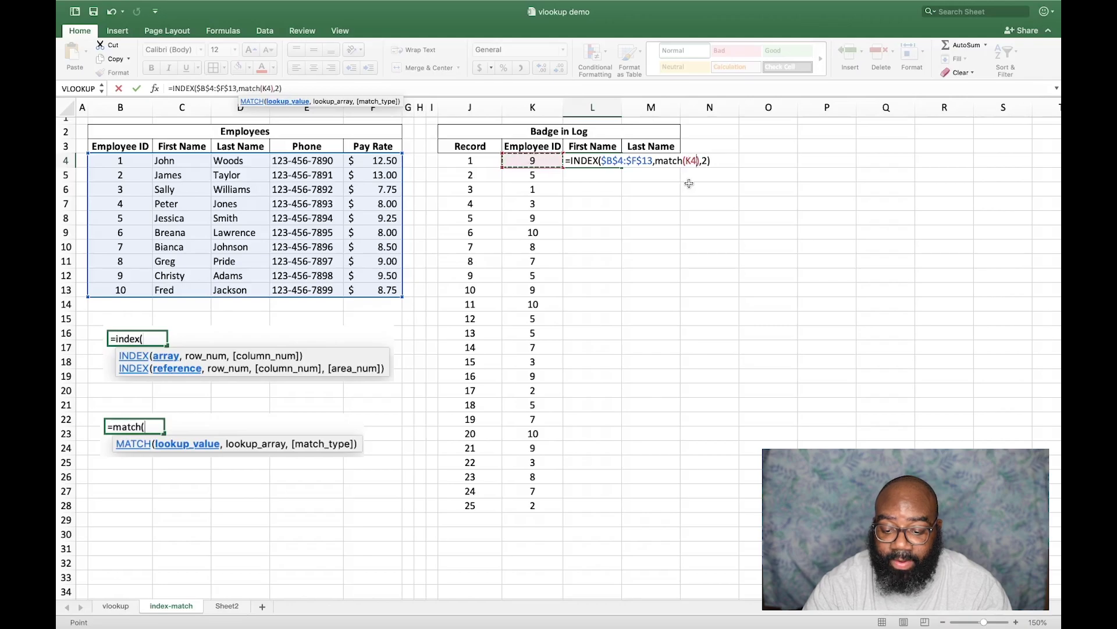
key("F4")
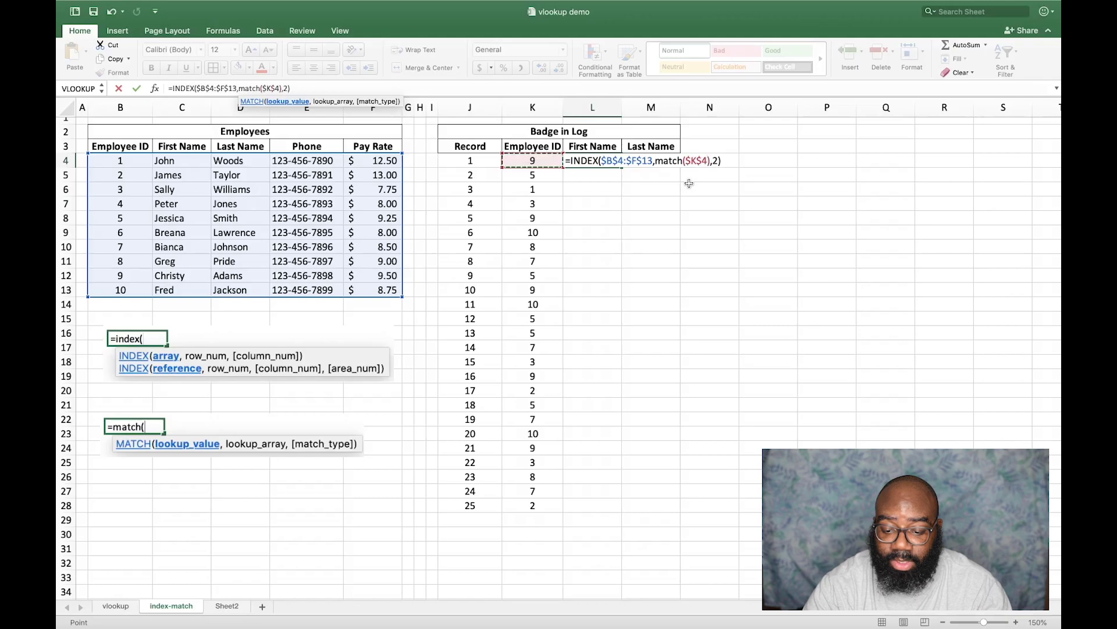
key("F4")
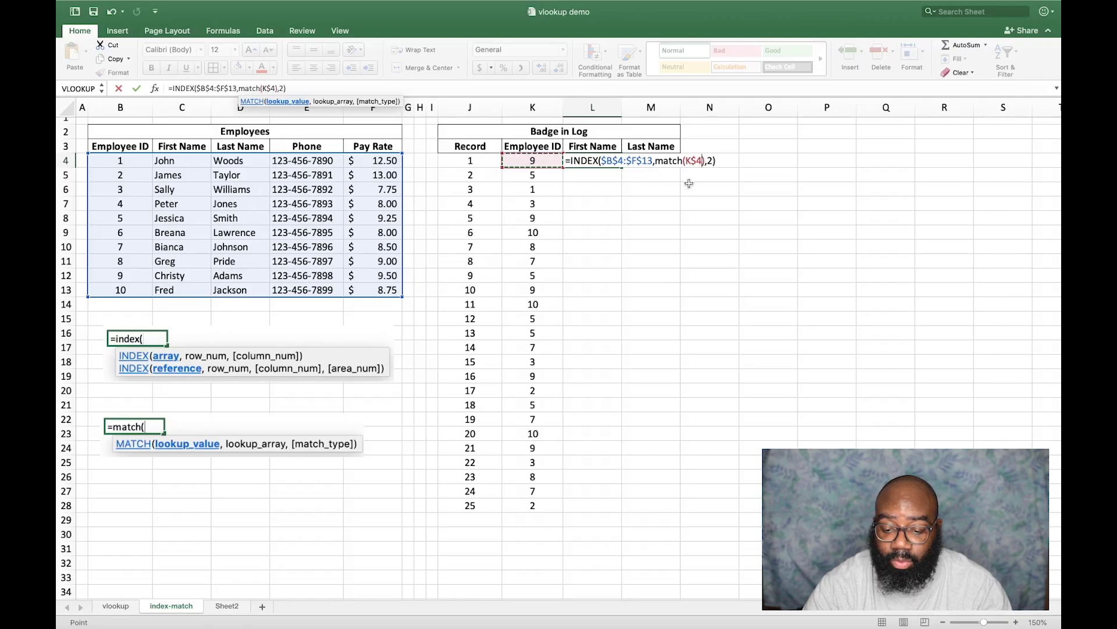
key("F4")
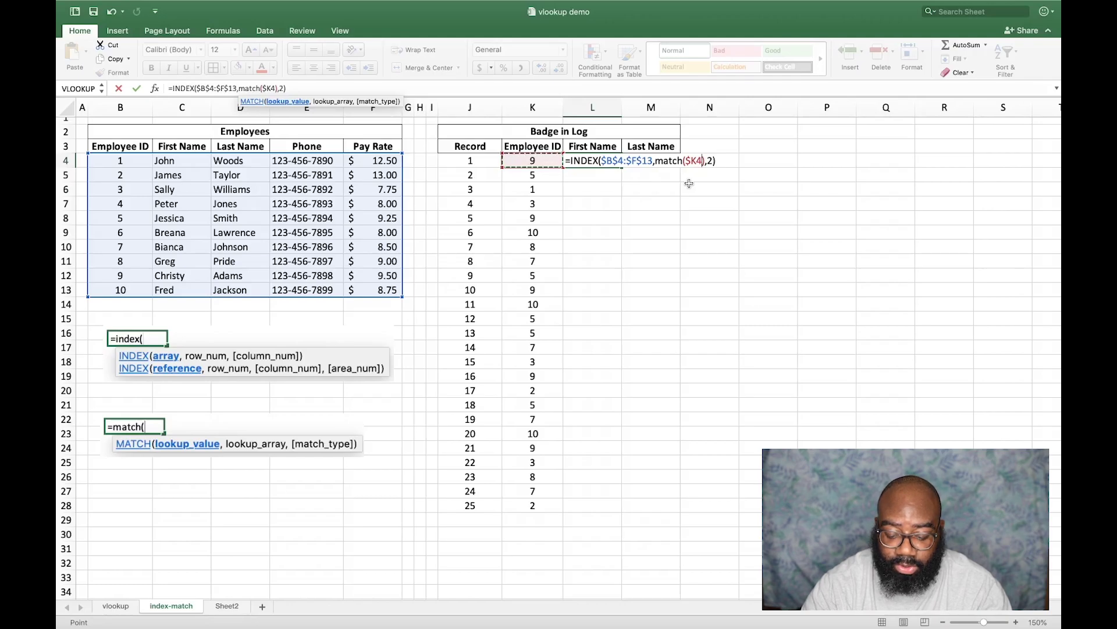
- Set the MATCH lookup array in L4 to the Employees table's ID column, locked as $B$4:$B$13
type(",")
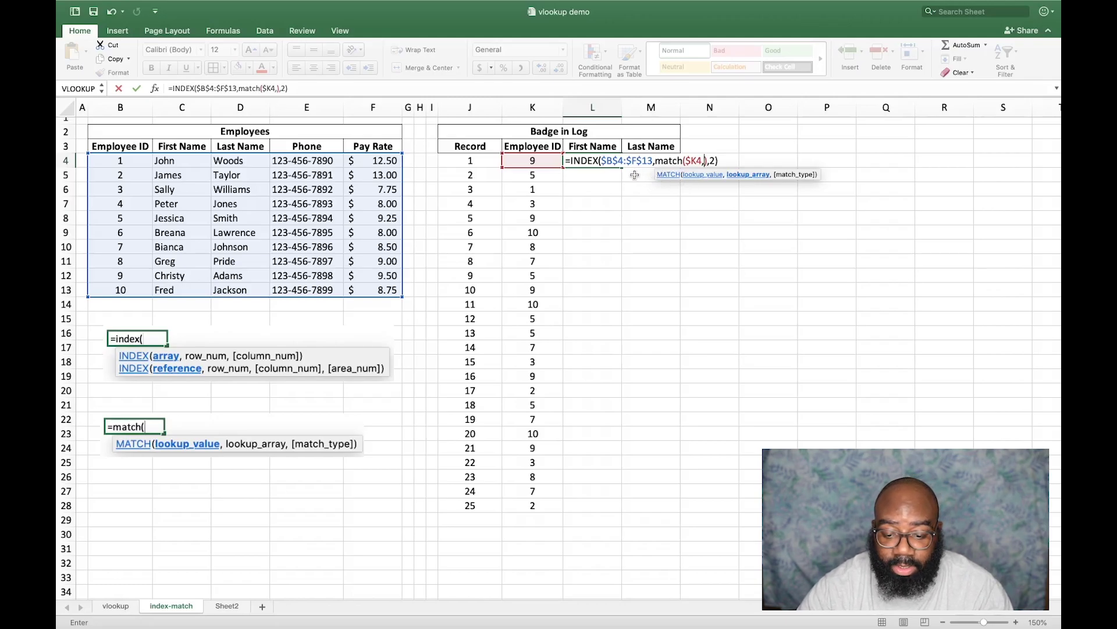
left_click(707, 161)
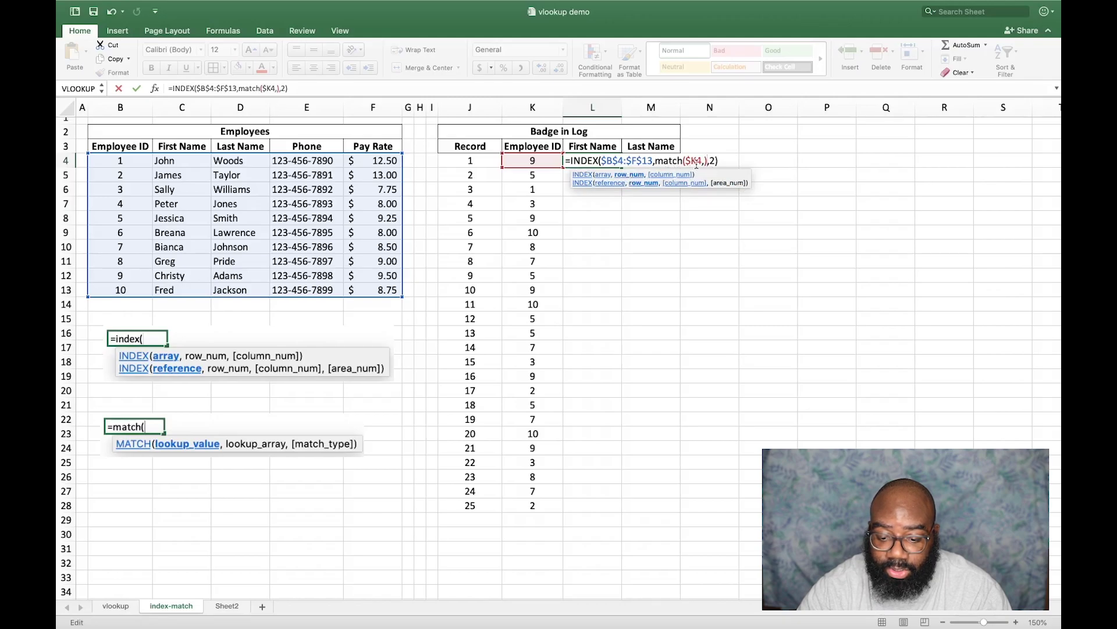
left_click(705, 161)
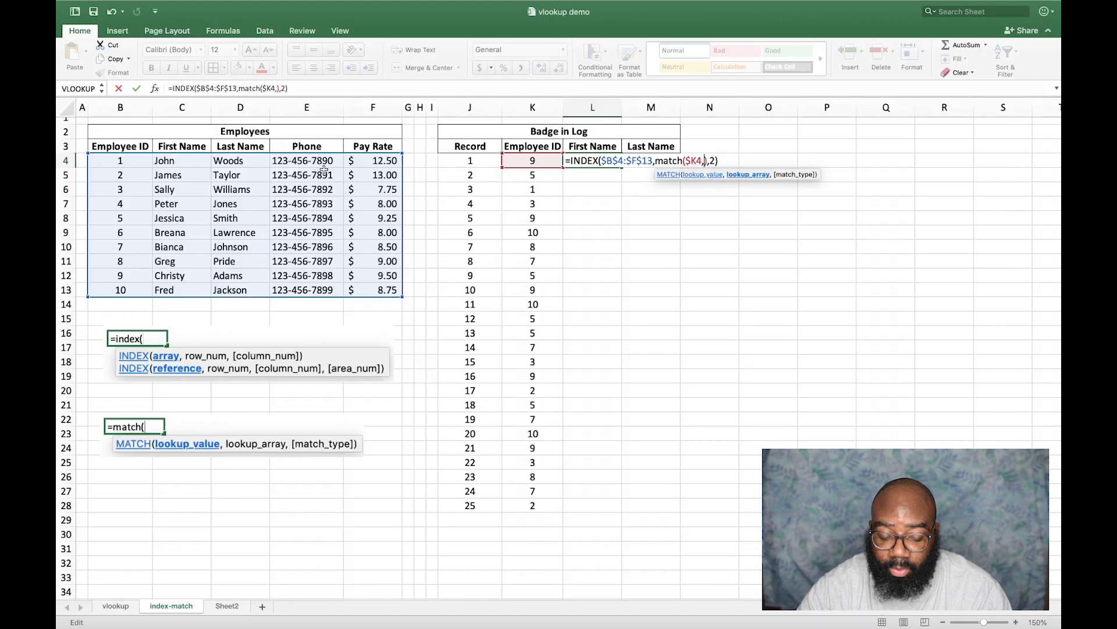
left_click_drag(132, 161, 125, 195)
left_click_drag(120, 241, 120, 274)
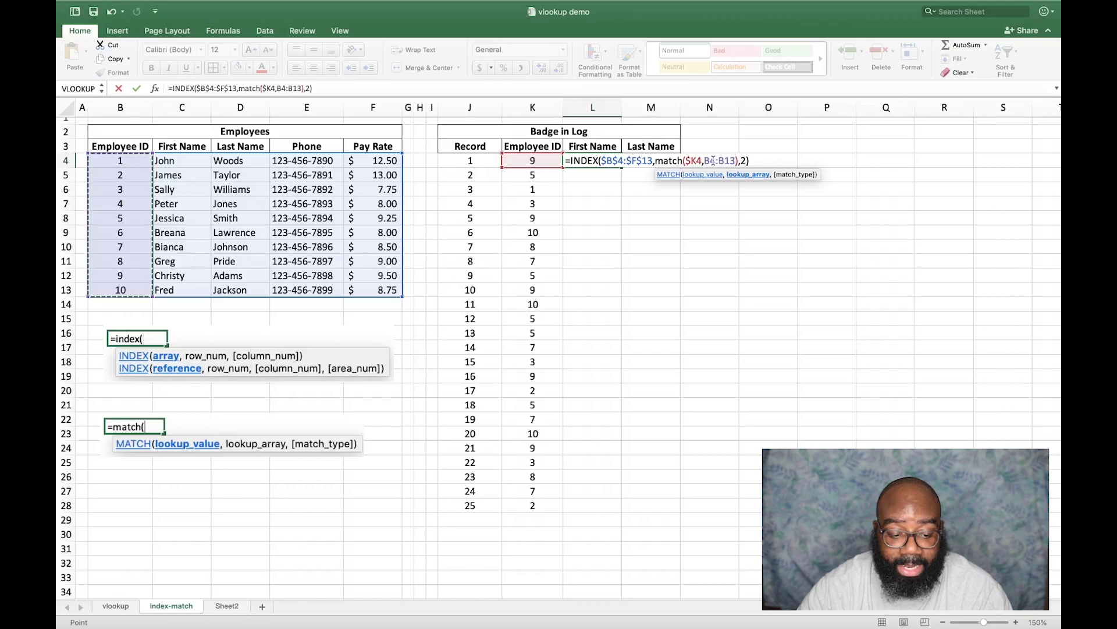
left_click_drag(710, 161, 732, 160)
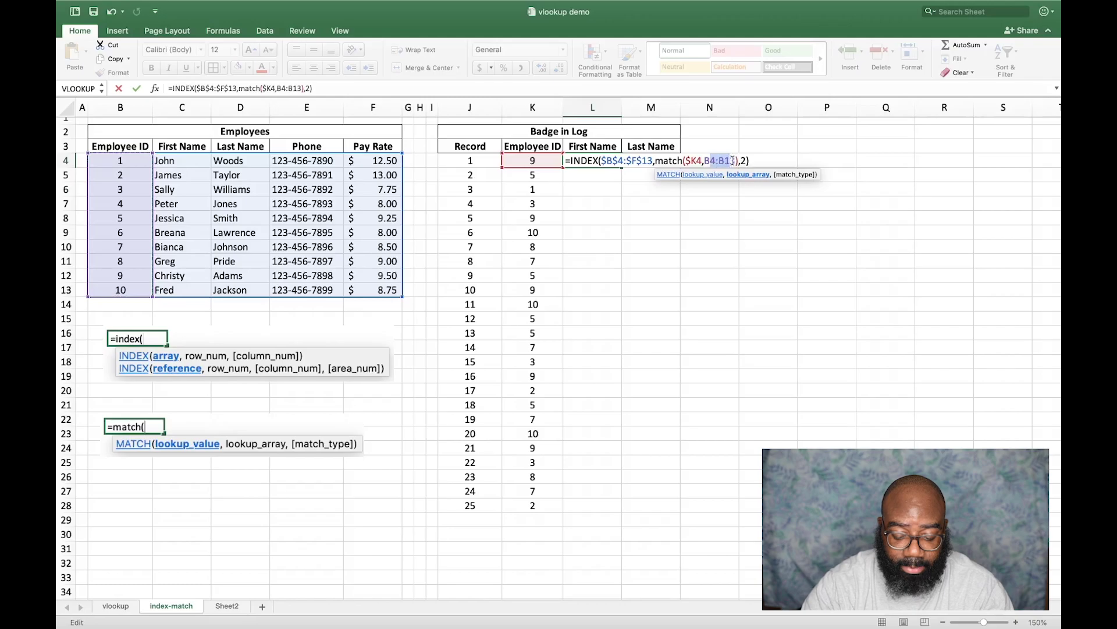
key("F4")
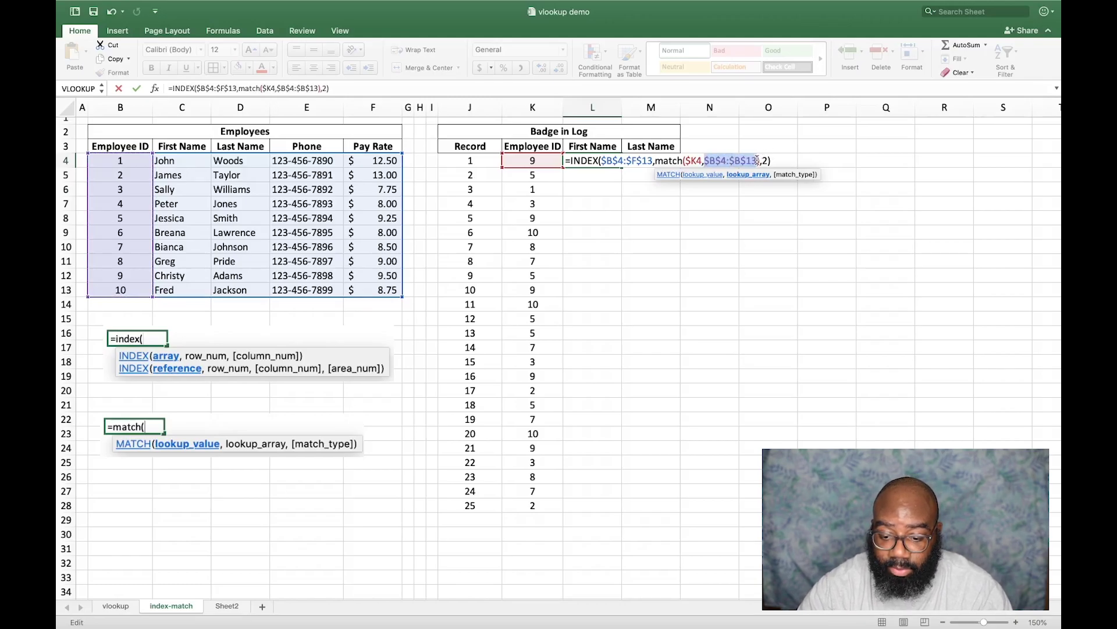
- Add match type 0 for an exact match to the nested MATCH and enter the formula in L4
left_click(758, 161)
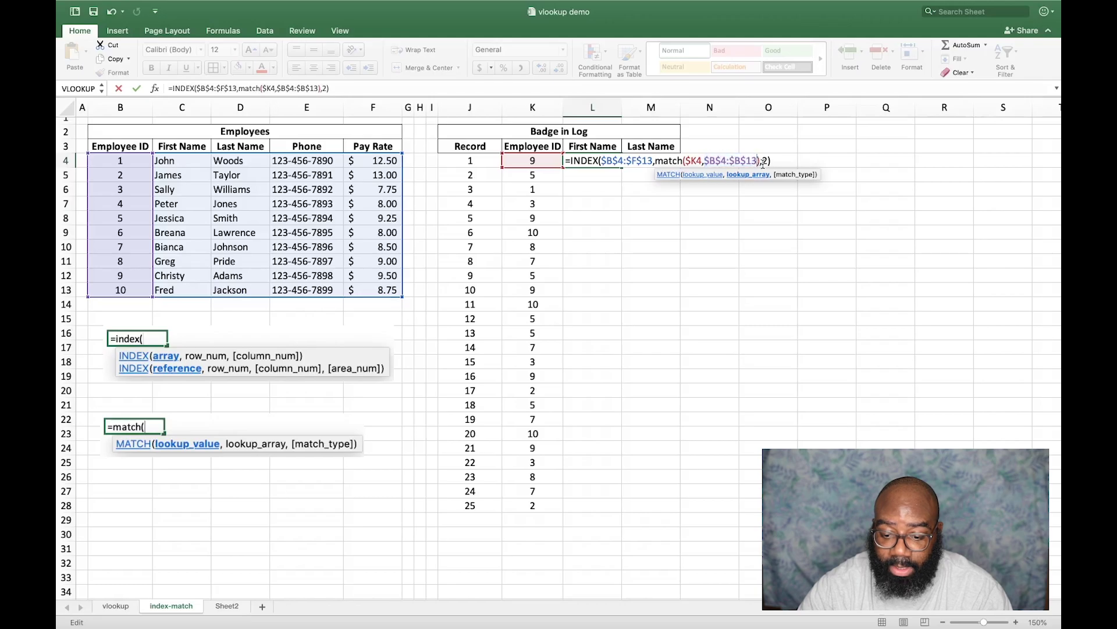
type(",")
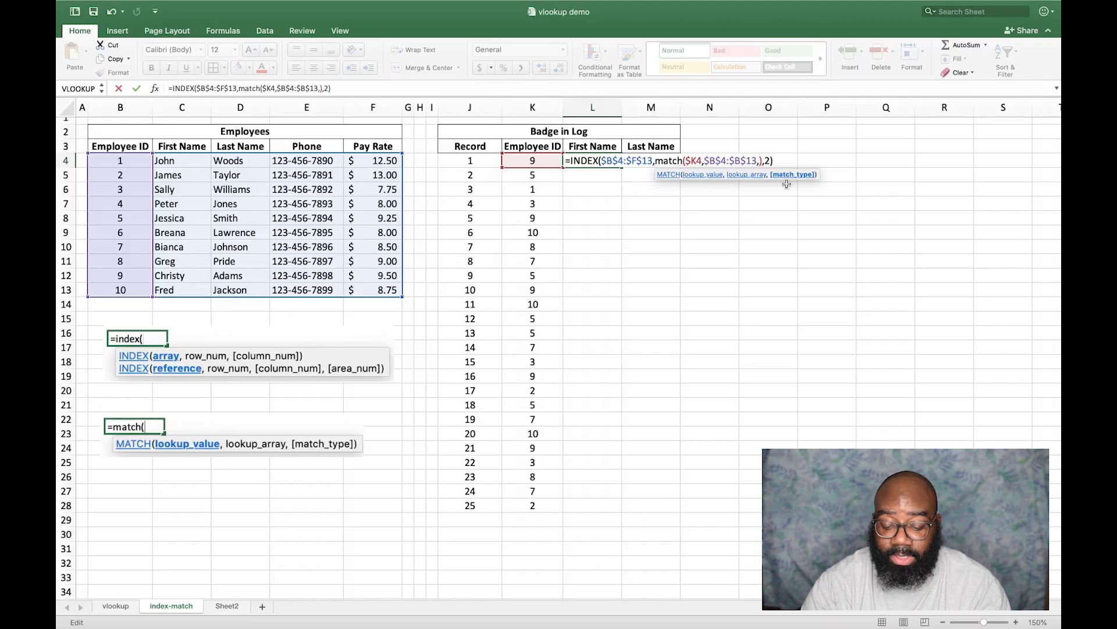
type("0")
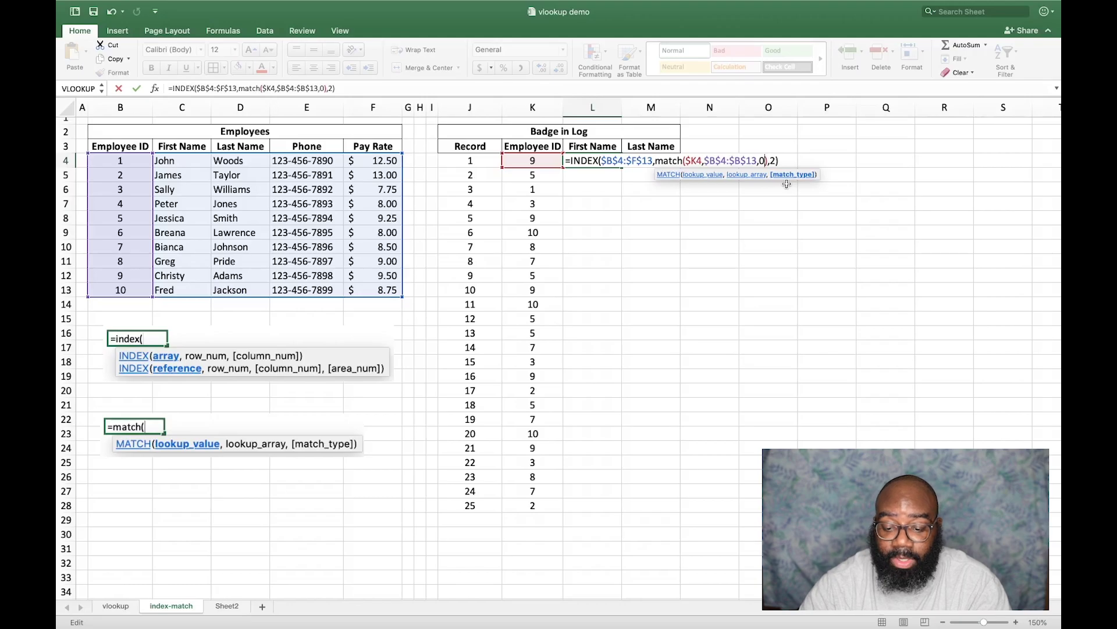
key("Return")
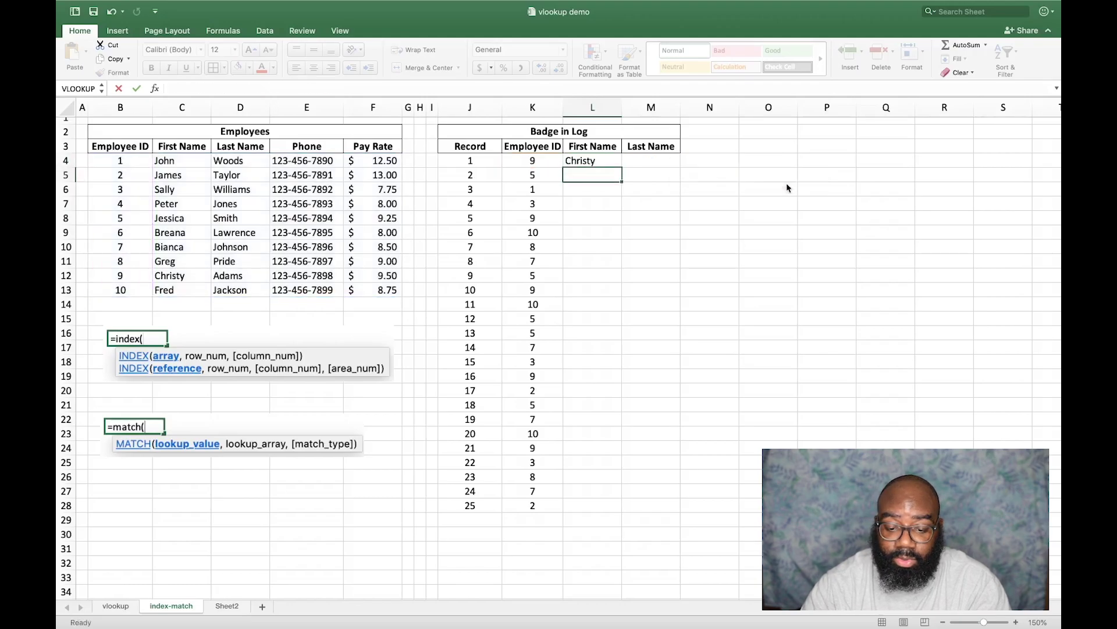
- Replace the fixed column number 2 in L4's INDEX formula with a second, empty MATCH() function
left_click(593, 162)
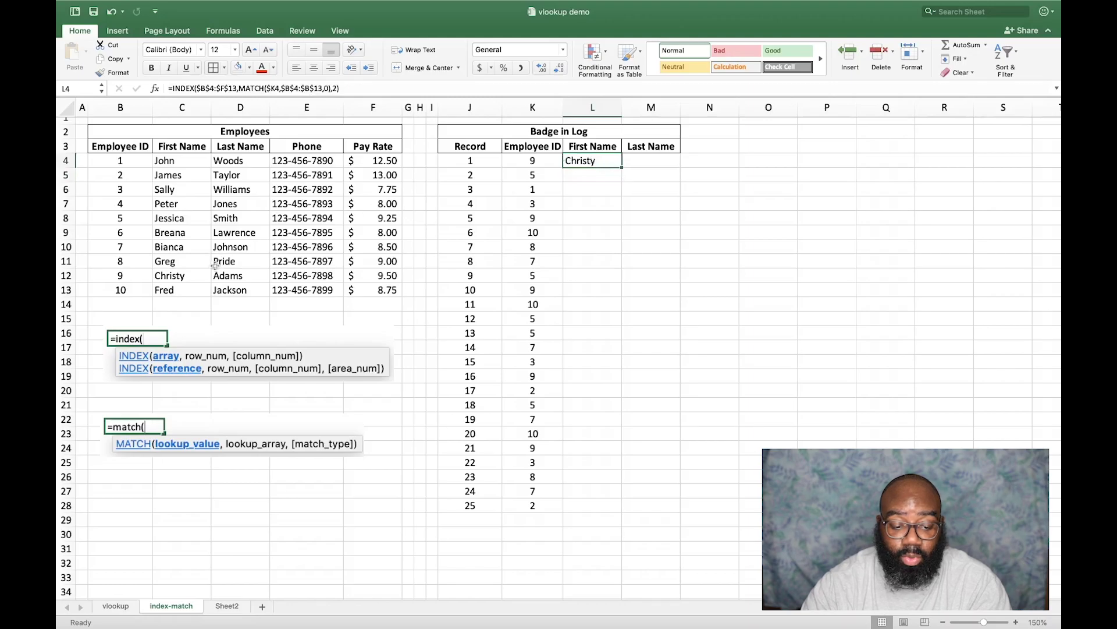
double_click(590, 162)
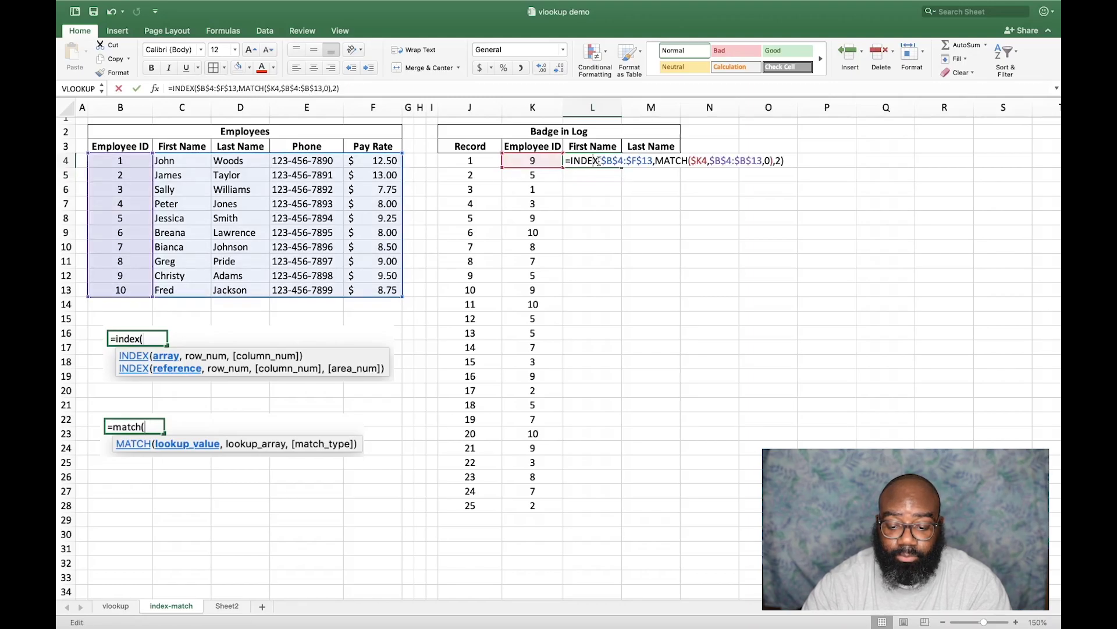
double_click(778, 162)
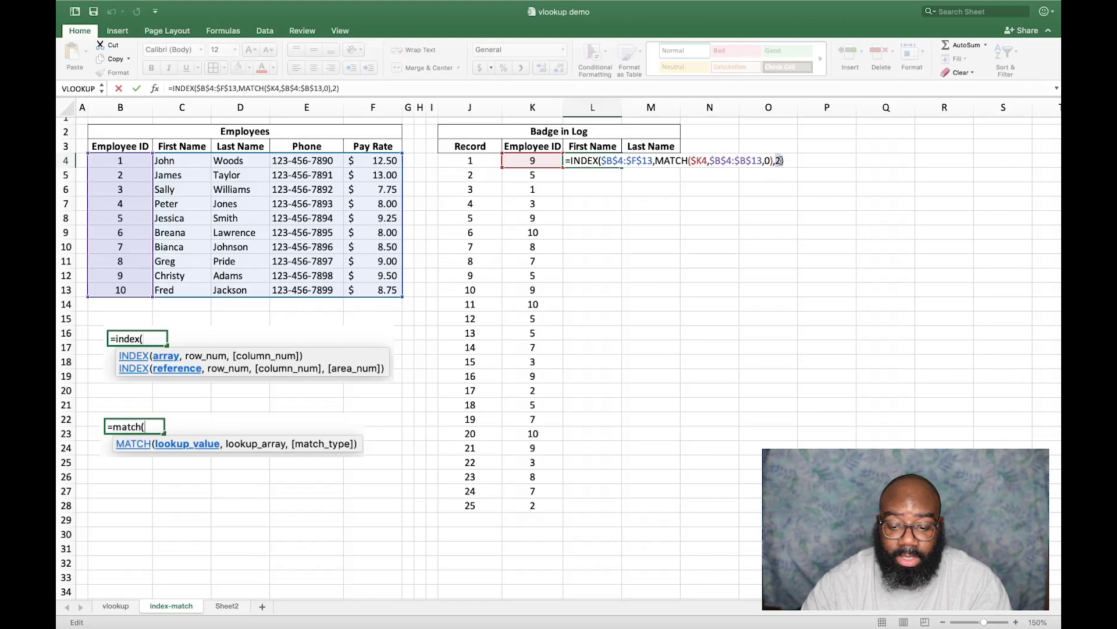
left_click(775, 163)
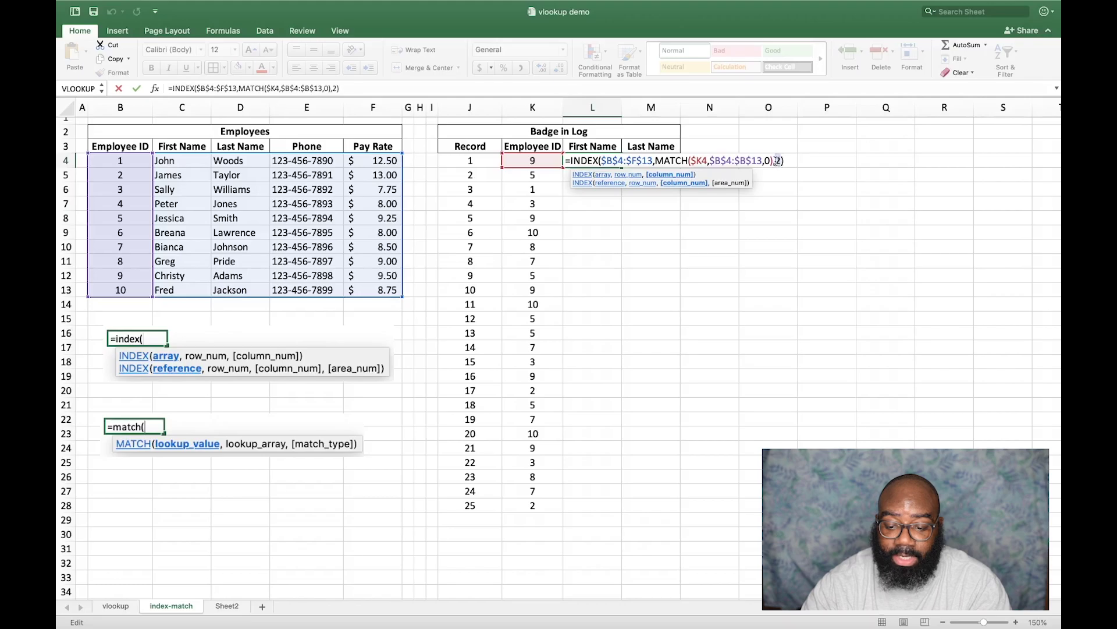
type("mat")
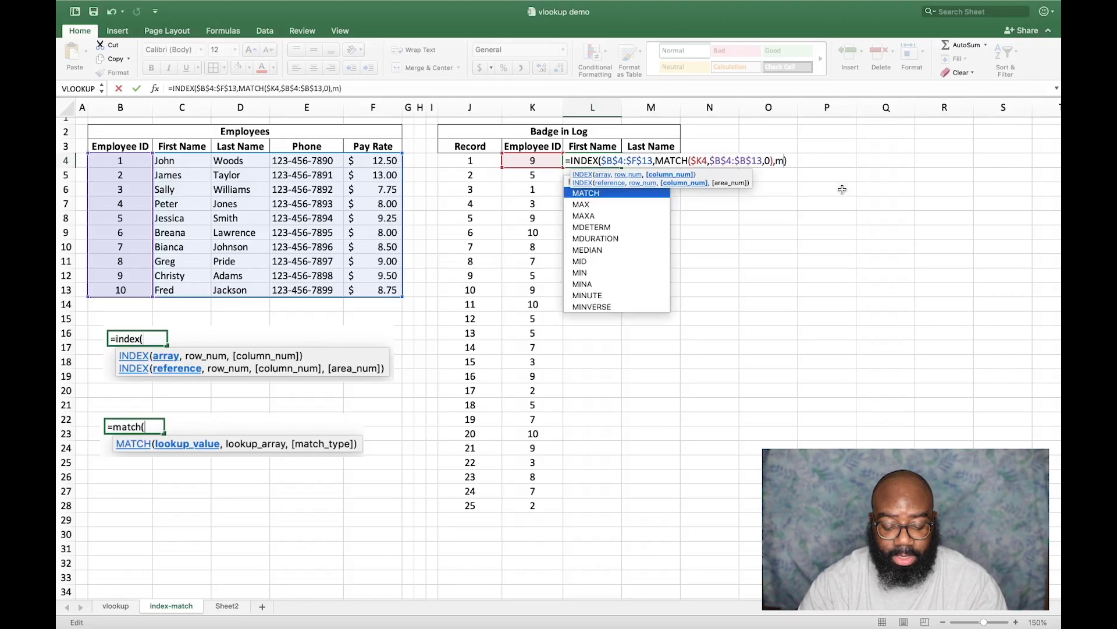
type("ch")
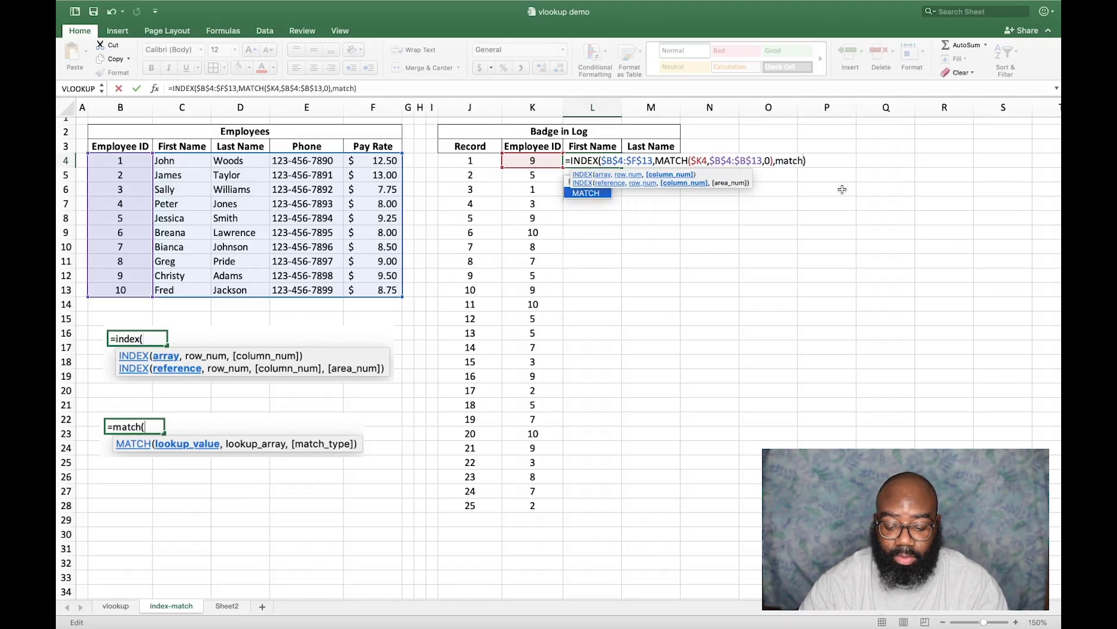
type("(")
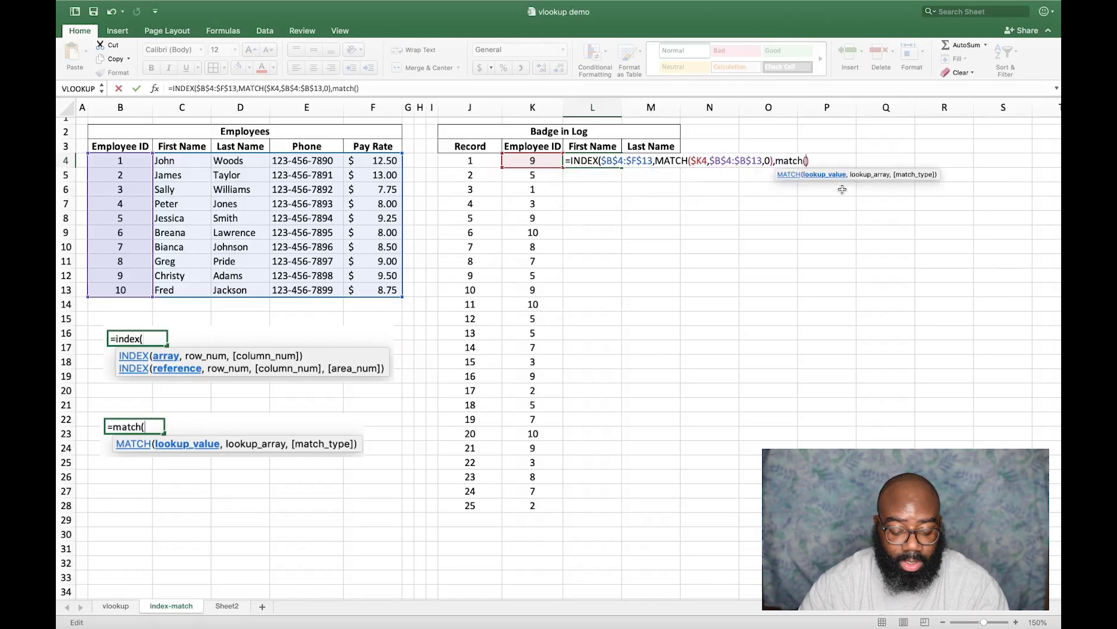
type(")")
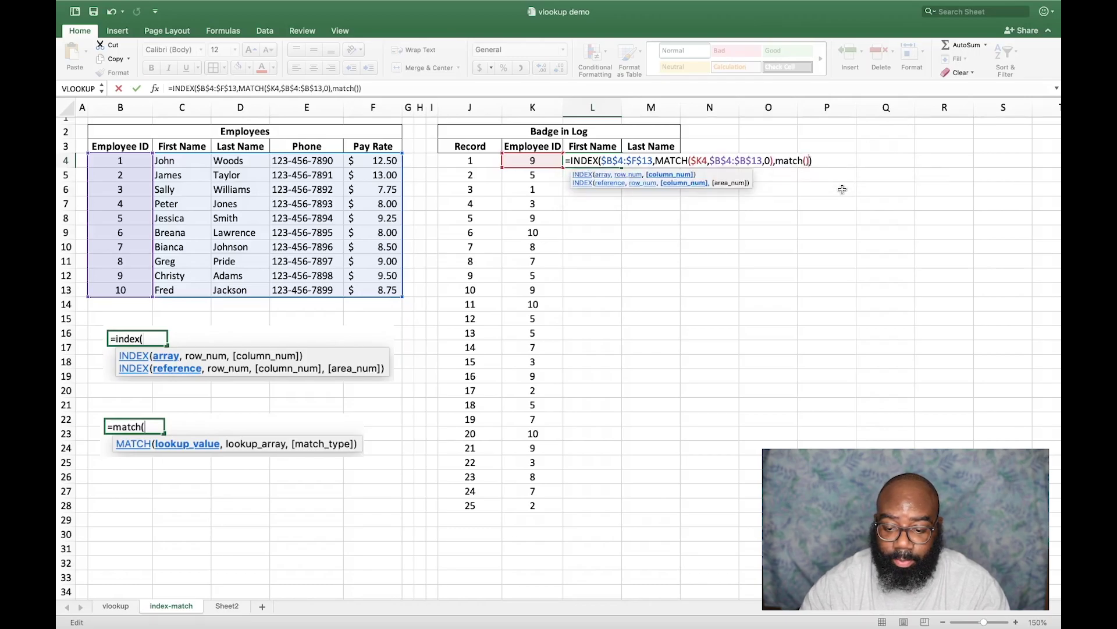
- Use the First Name header L3 as the second MATCH's lookup value, locking only the row as L$3
left_click(808, 160)
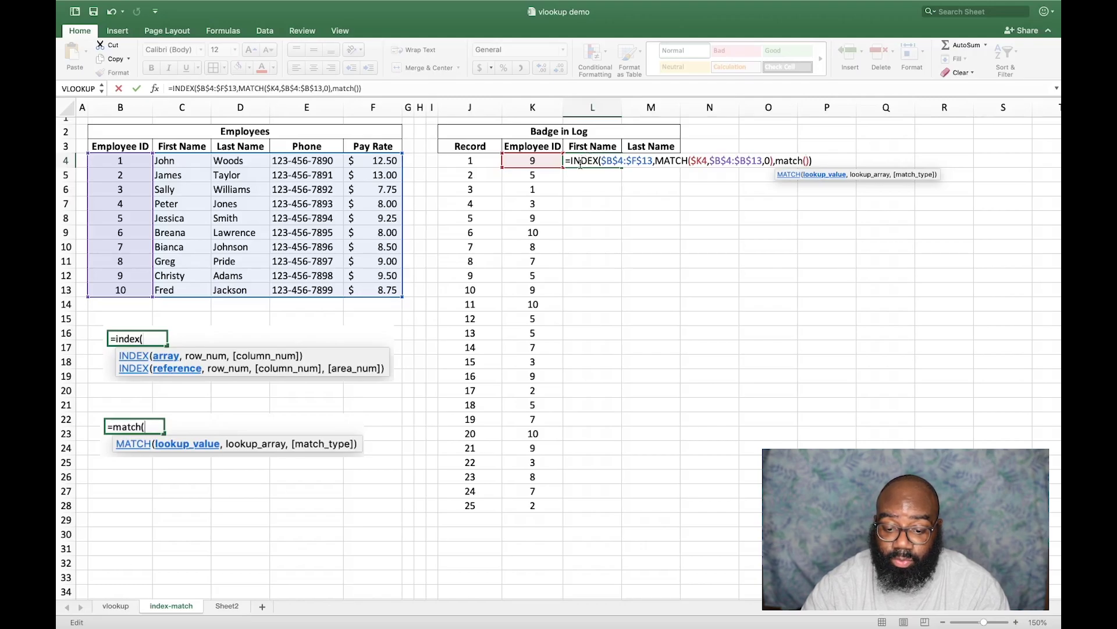
left_click(591, 147)
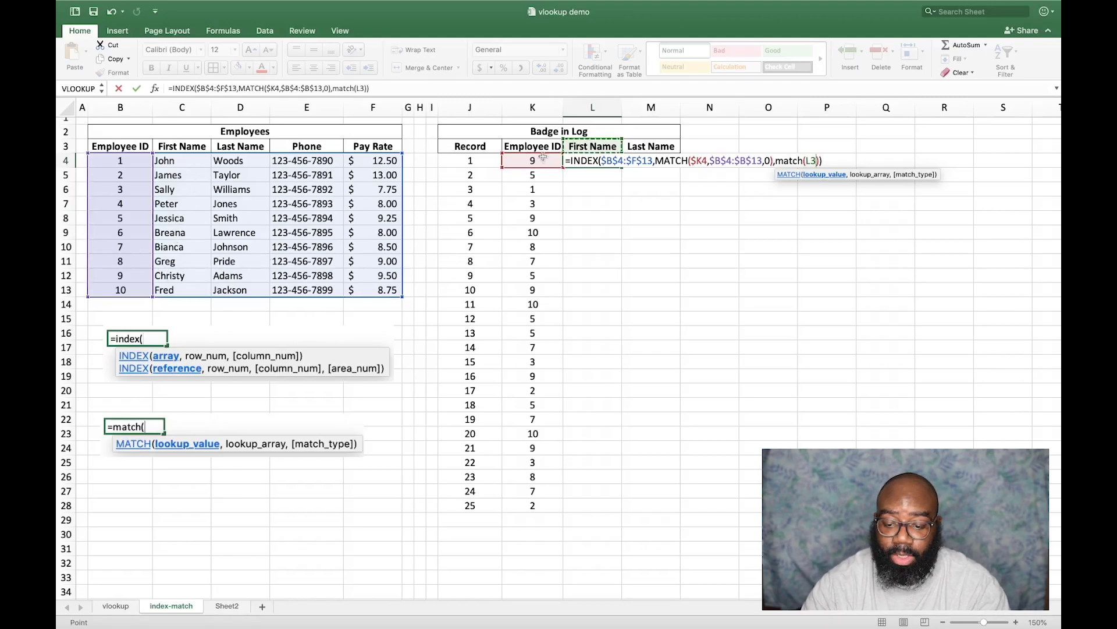
left_click(812, 161)
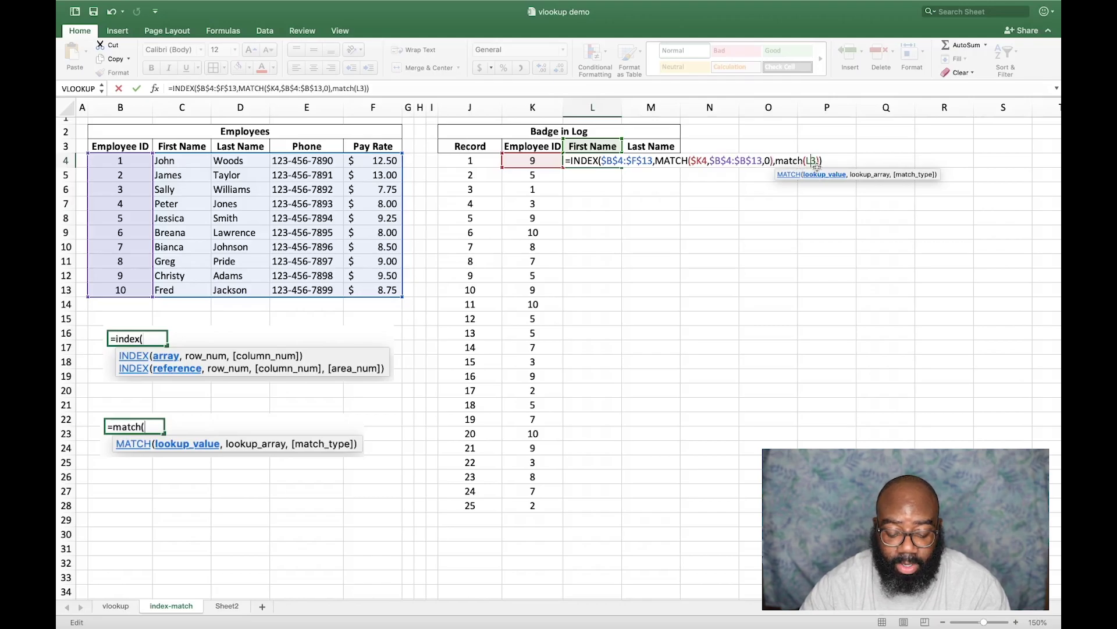
key("F4")
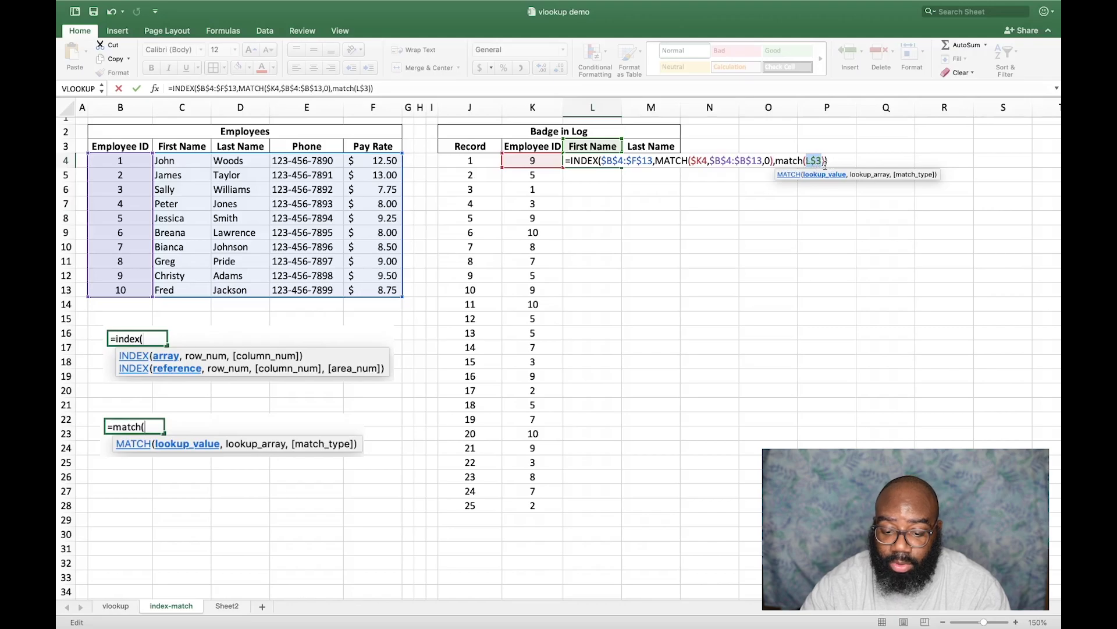
left_click(820, 161)
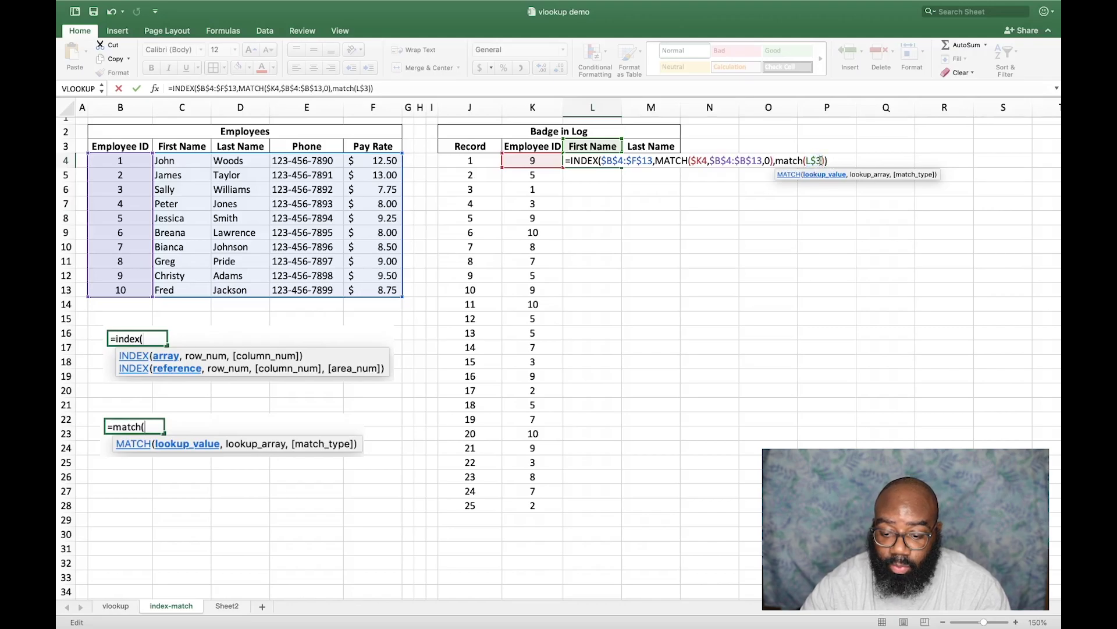
- Set the second MATCH's lookup array to the Employees table's header row, locked as $B$3:$F$3
type(",")
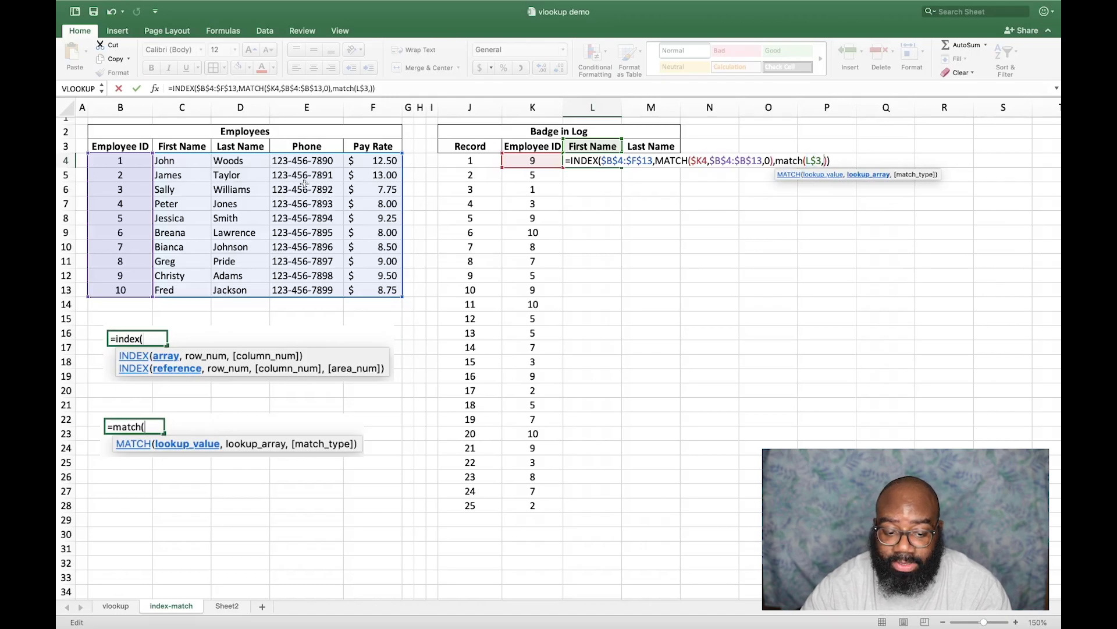
left_click(127, 147)
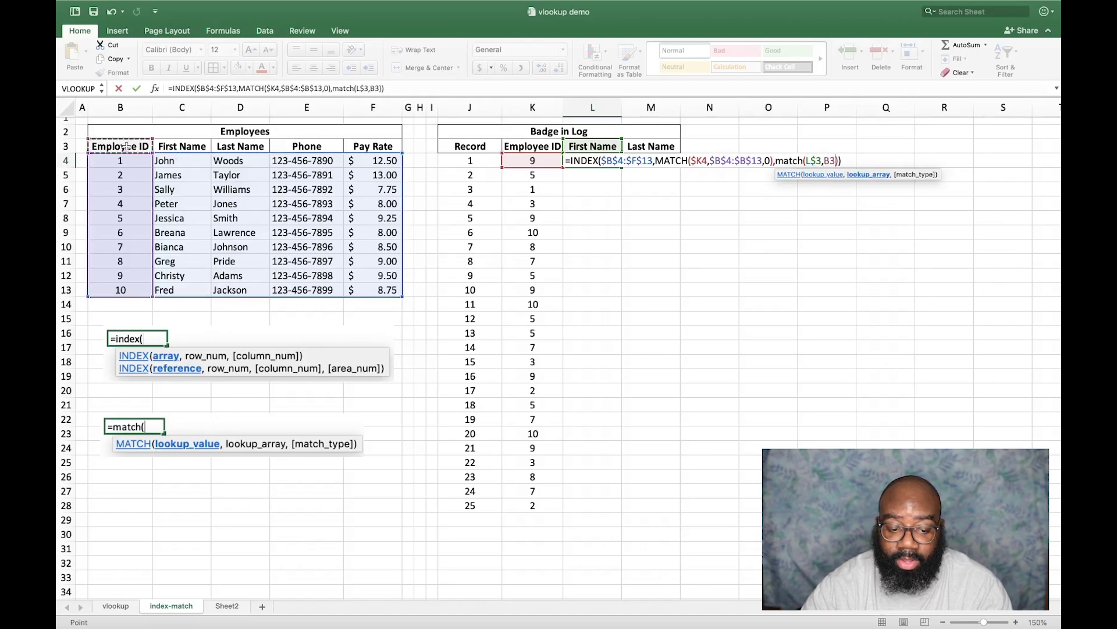
left_click_drag(169, 148, 360, 147)
scroll(360, 147, "right", 1)
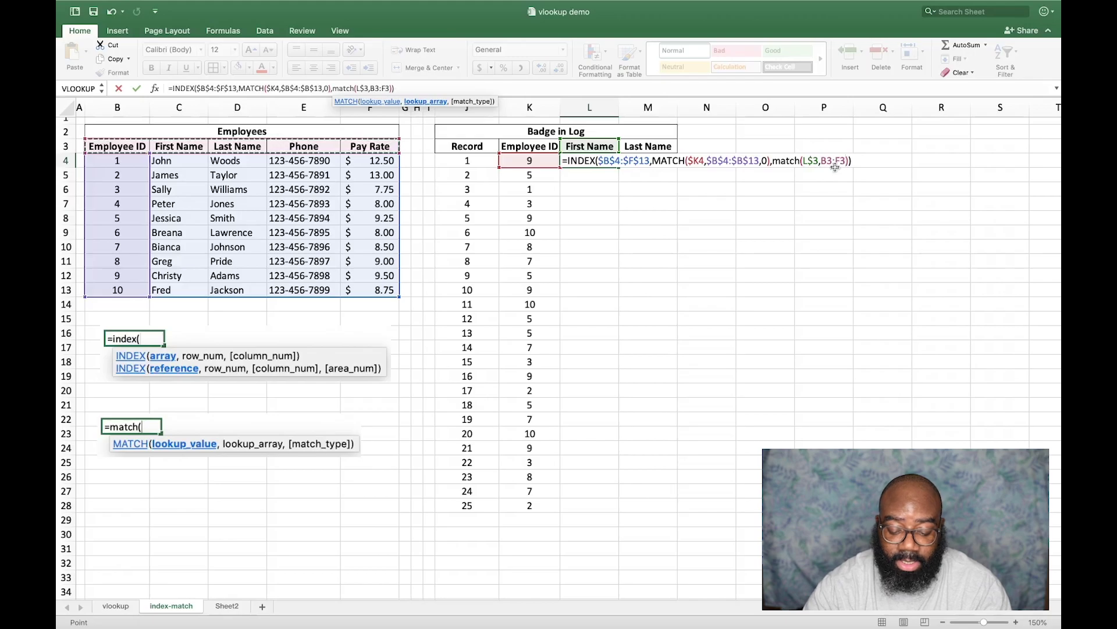
key("F4")
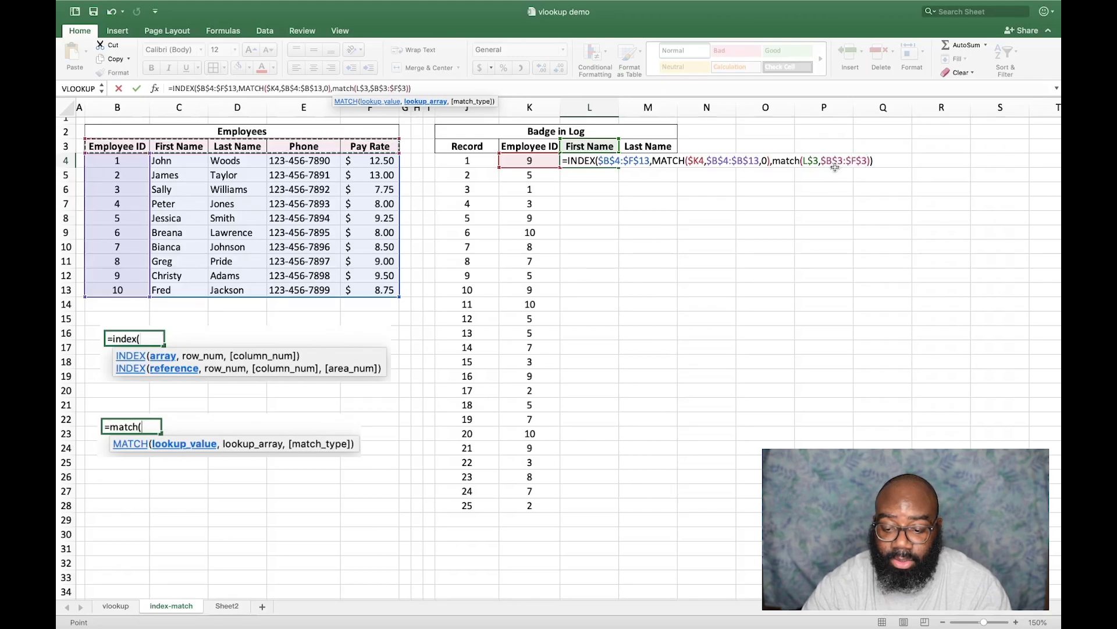
- Give the second MATCH match type 0 and enter the completed INDEX-MATCH-MATCH formula in L4
type(",")
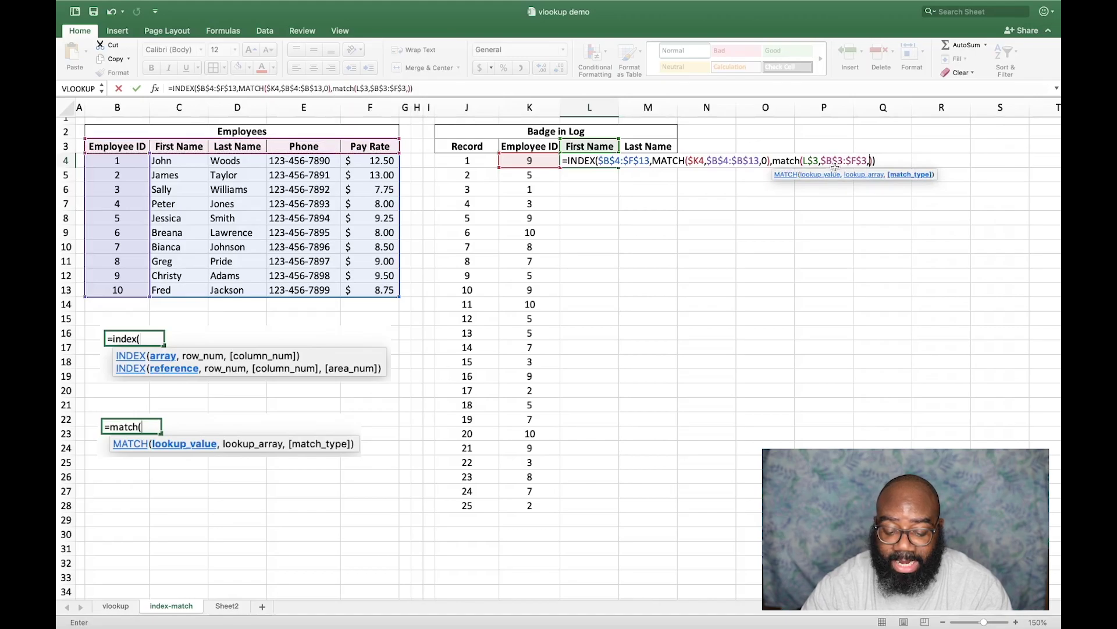
type("0")
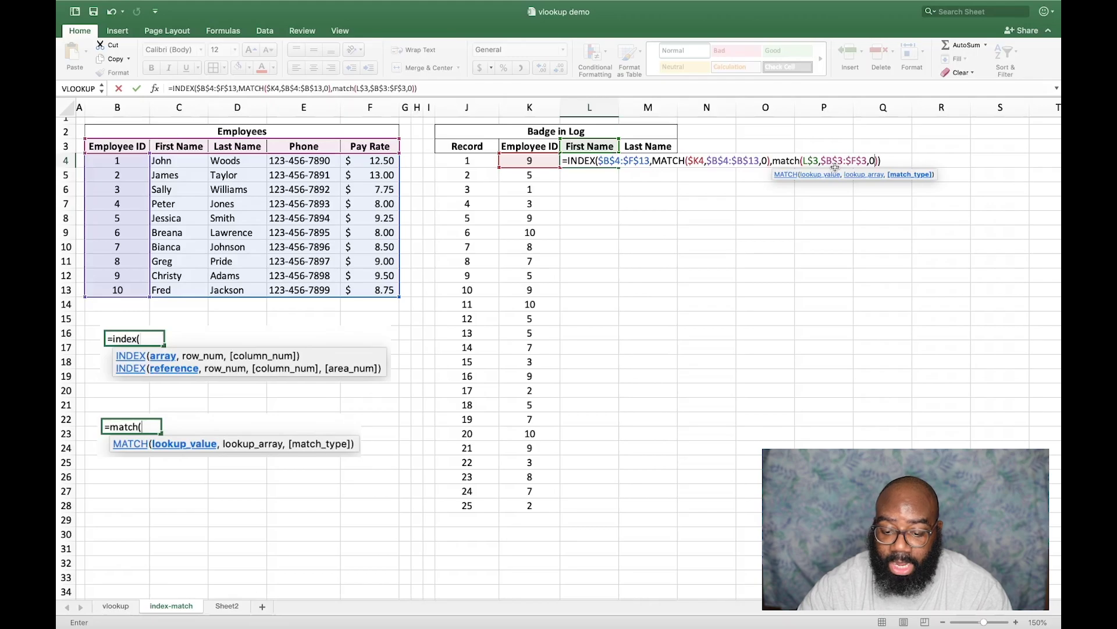
type("))")
key("Return")
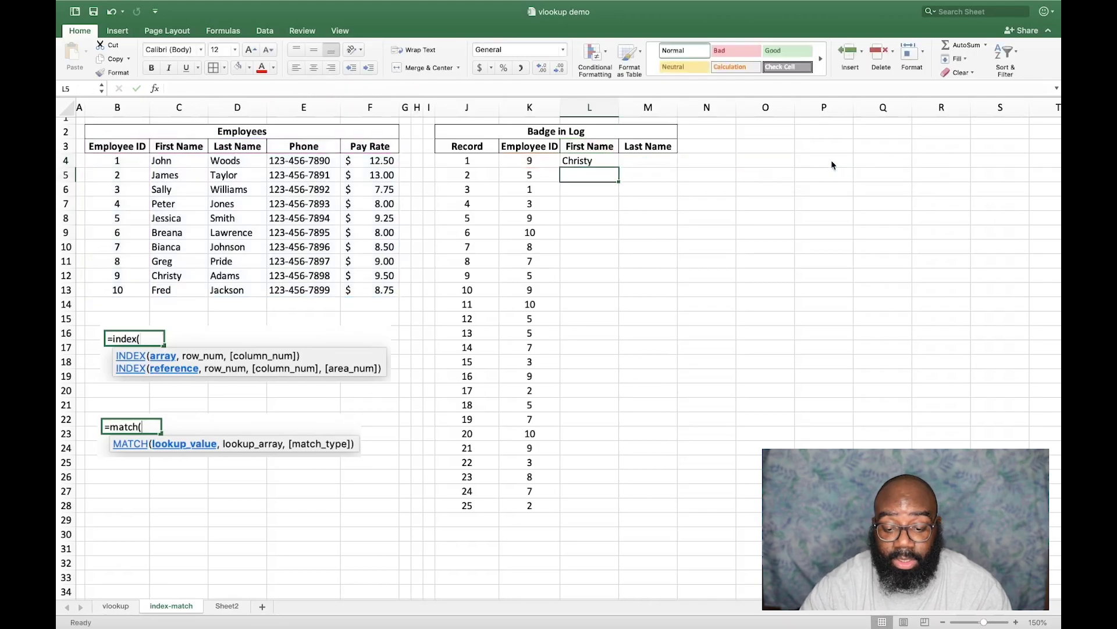
- Fill L4's formula across to M4 and down through row 28, and compare the names with the vlookup sheet
left_click(605, 162)
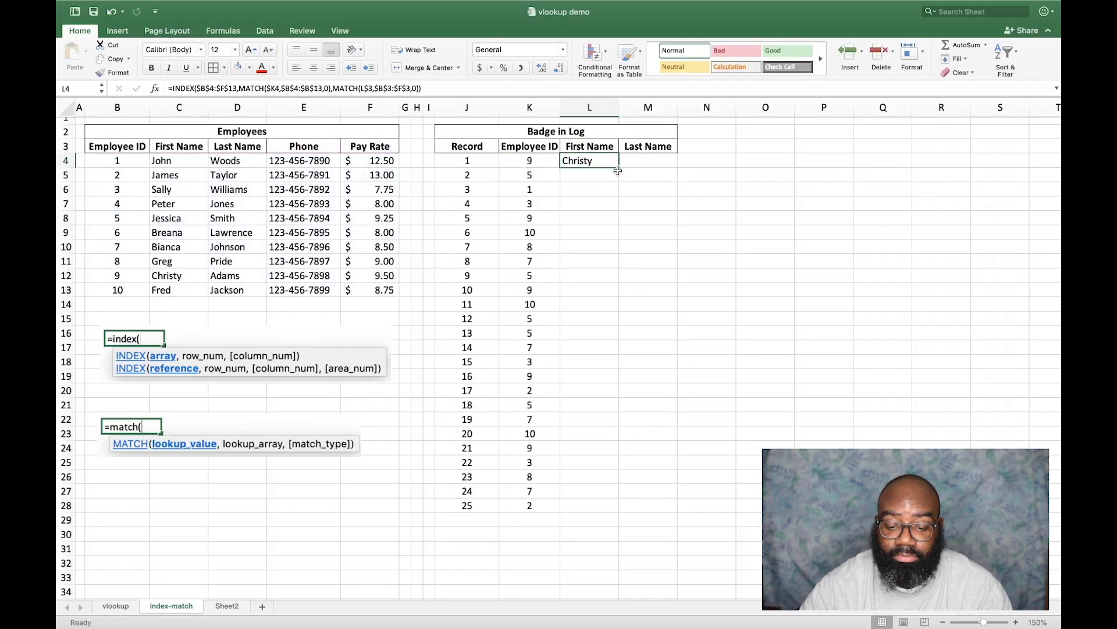
left_click_drag(620, 168, 674, 170)
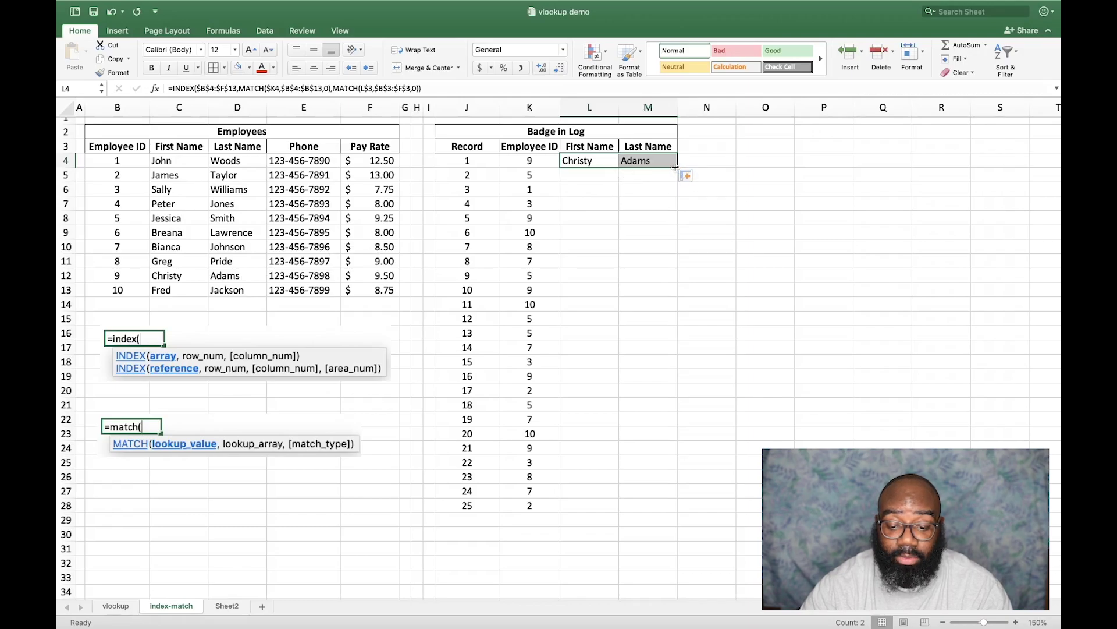
left_click_drag(676, 168, 664, 511)
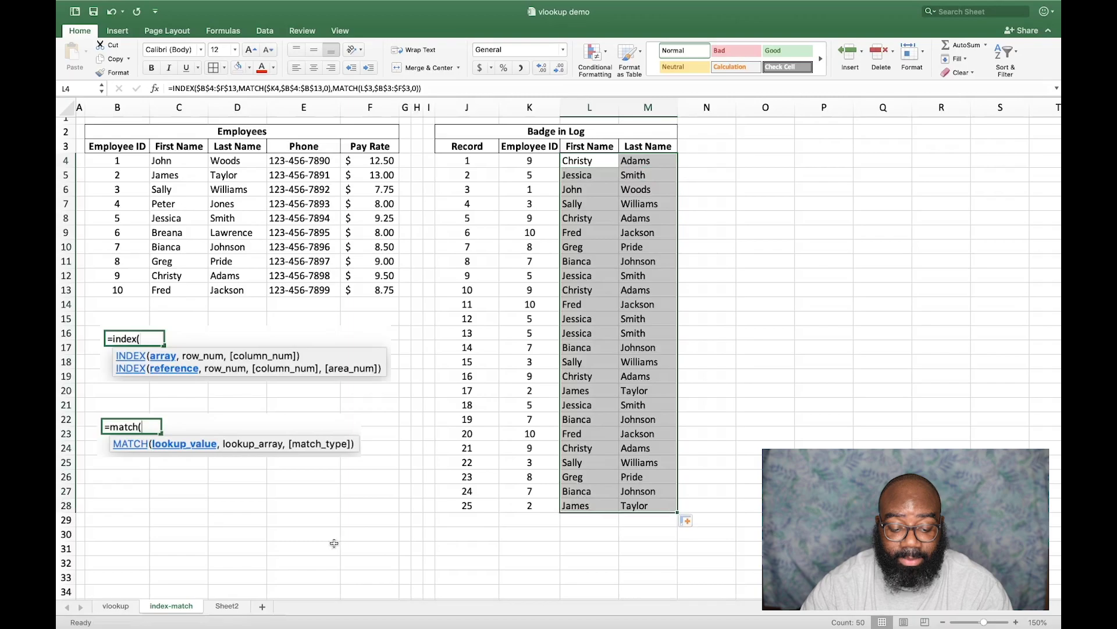
left_click(116, 606)
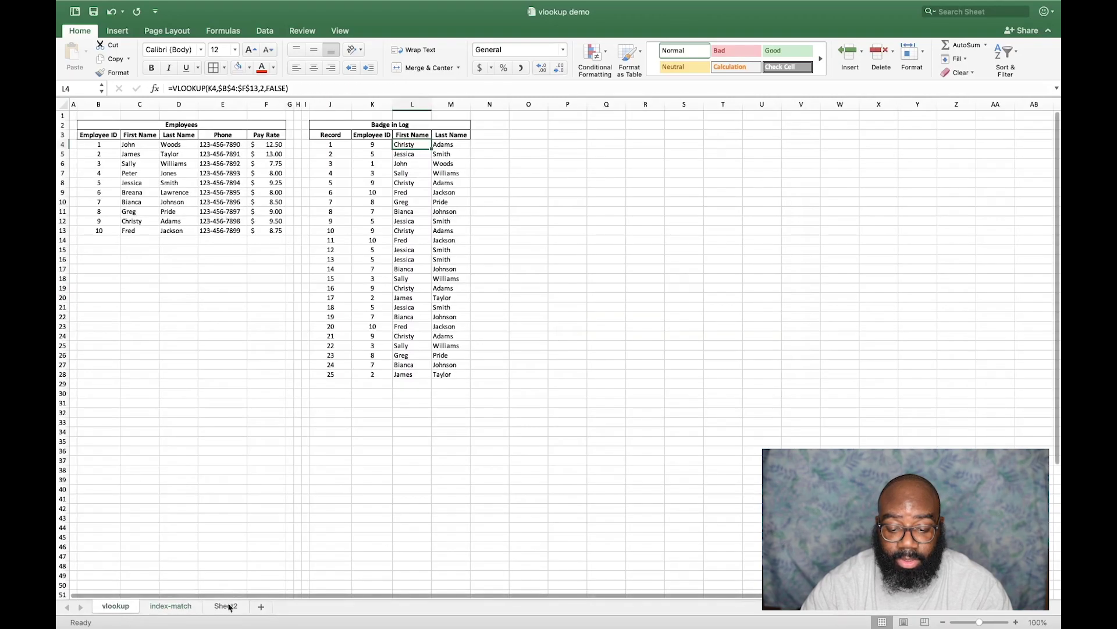
left_click(153, 607)
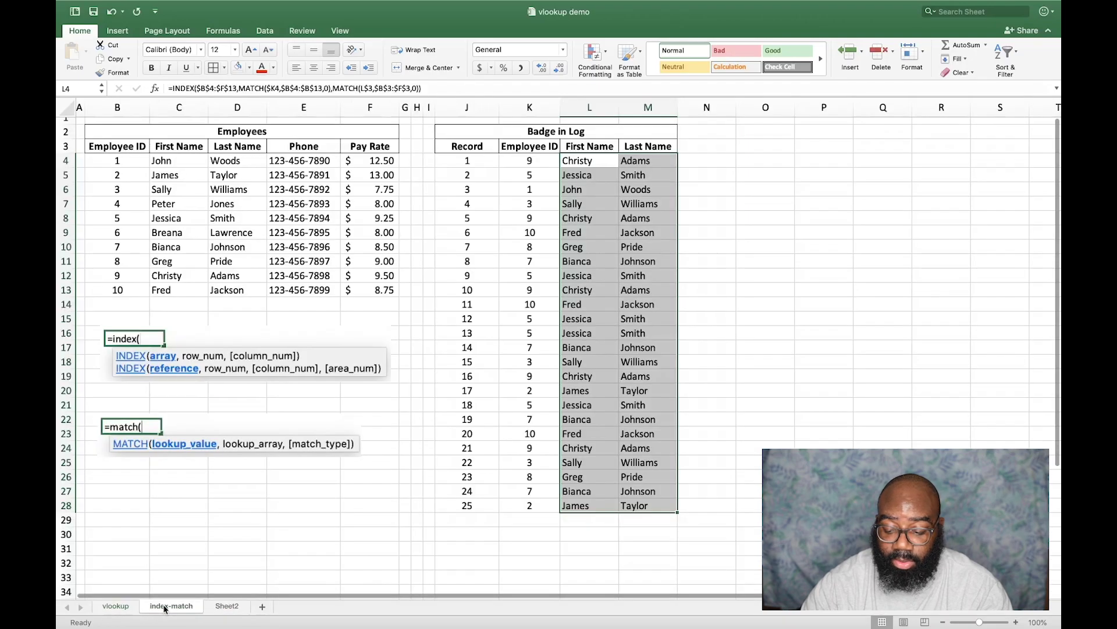
- Enlarge the vlookup sheet to 150% and compare its Badge in Log names with those on the index-match sheet
left_click(116, 607)
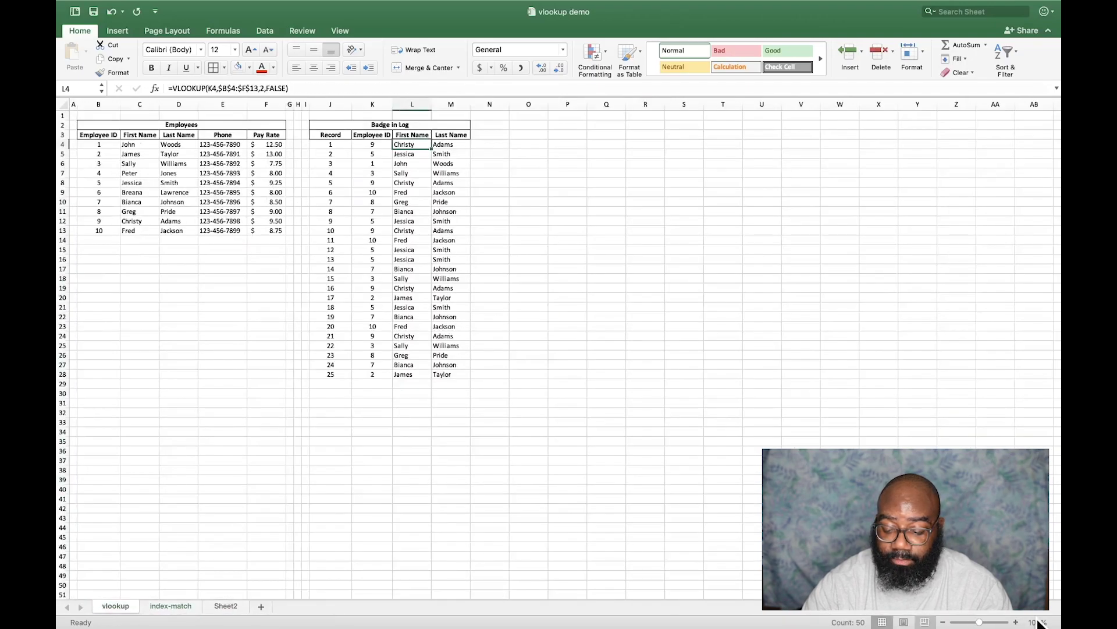
left_click(1018, 622)
left_click(1017, 622)
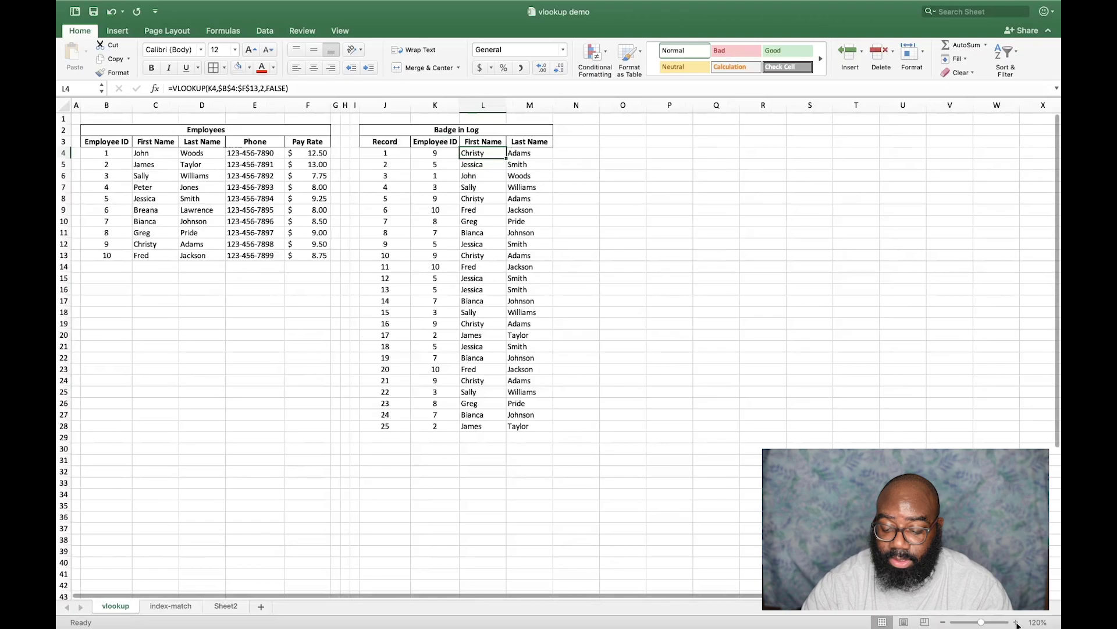
left_click(1017, 622)
left_click(1018, 622)
left_click(1017, 622)
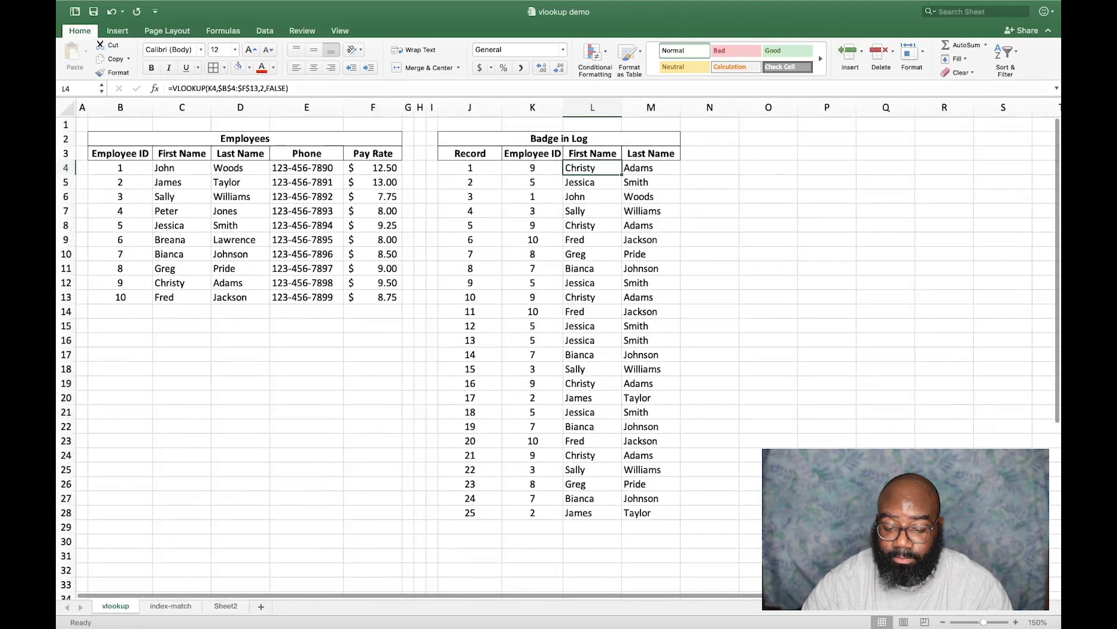
scroll(559, 349, "right", 10)
scroll(558, 350, "left", 10)
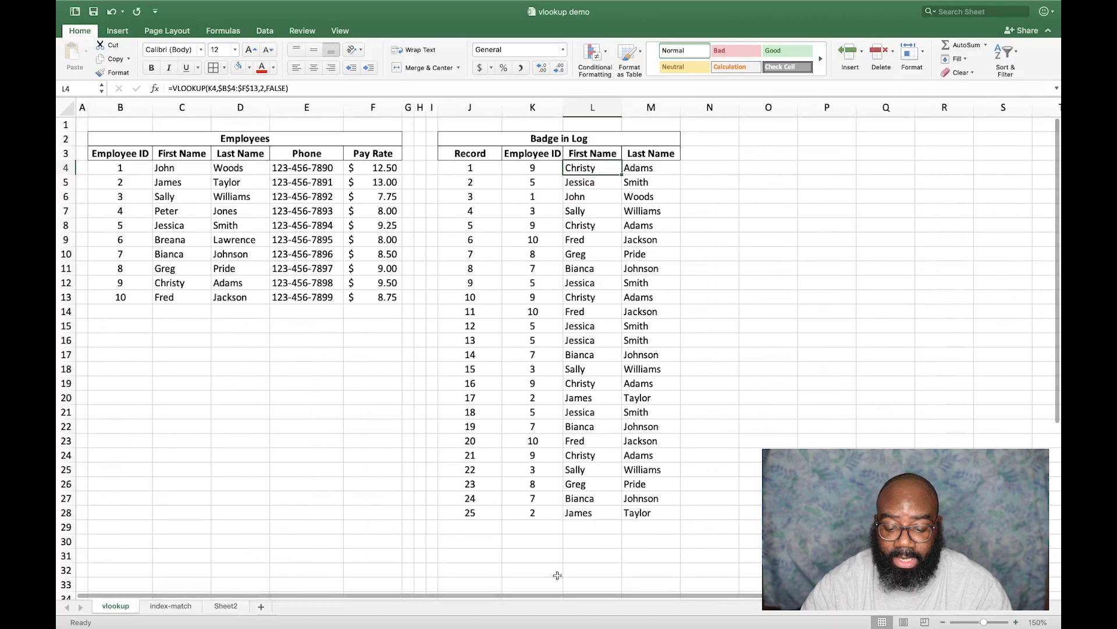
left_click(171, 606)
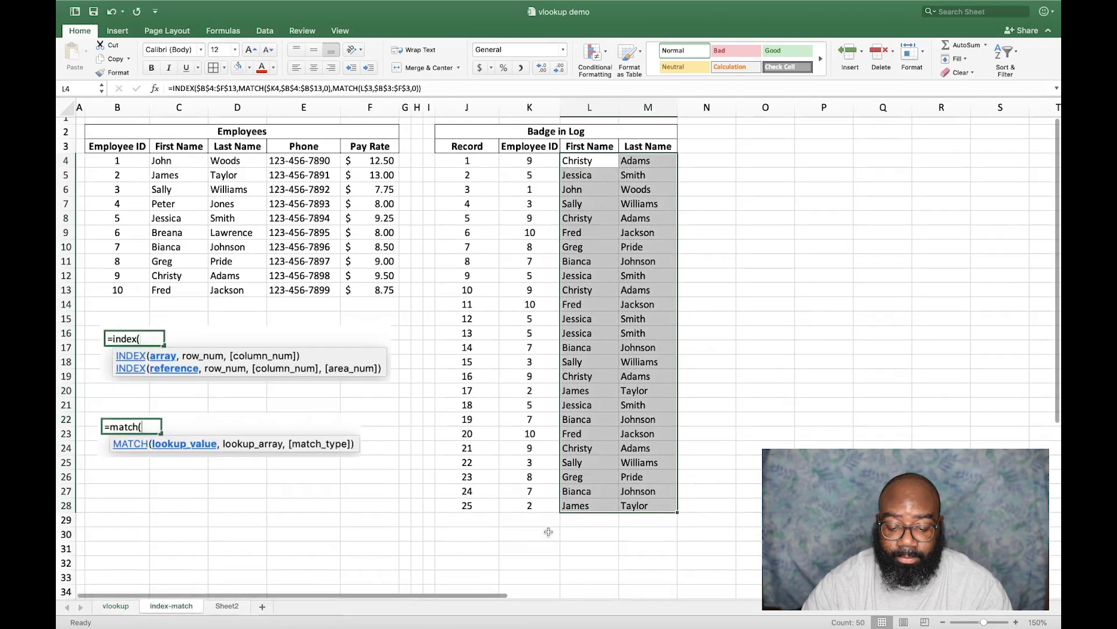
left_click(659, 433)
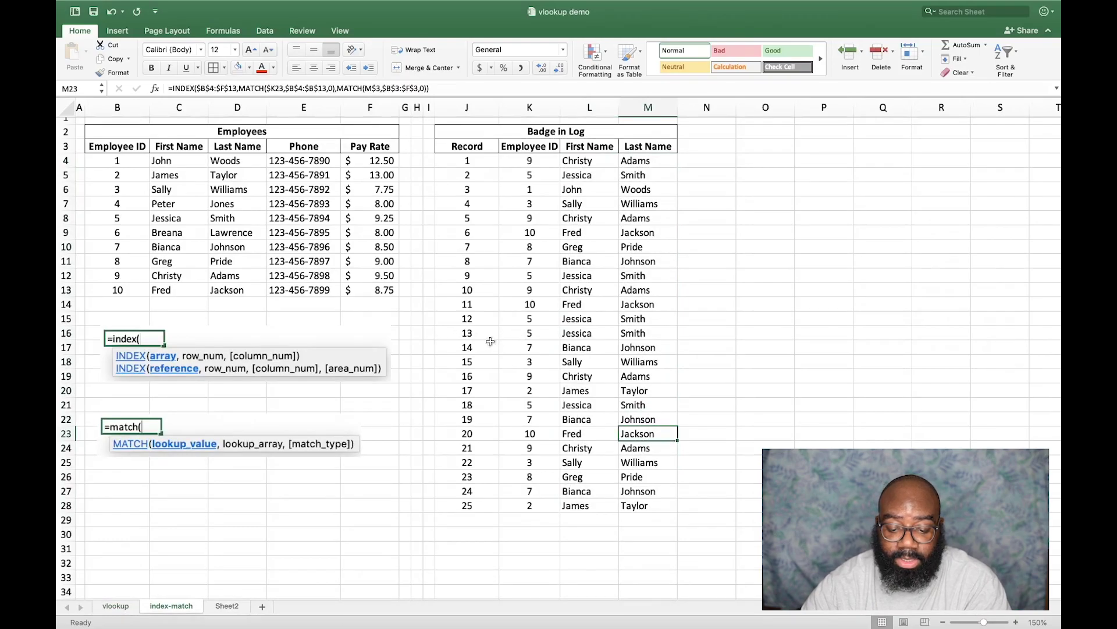
left_click(472, 360)
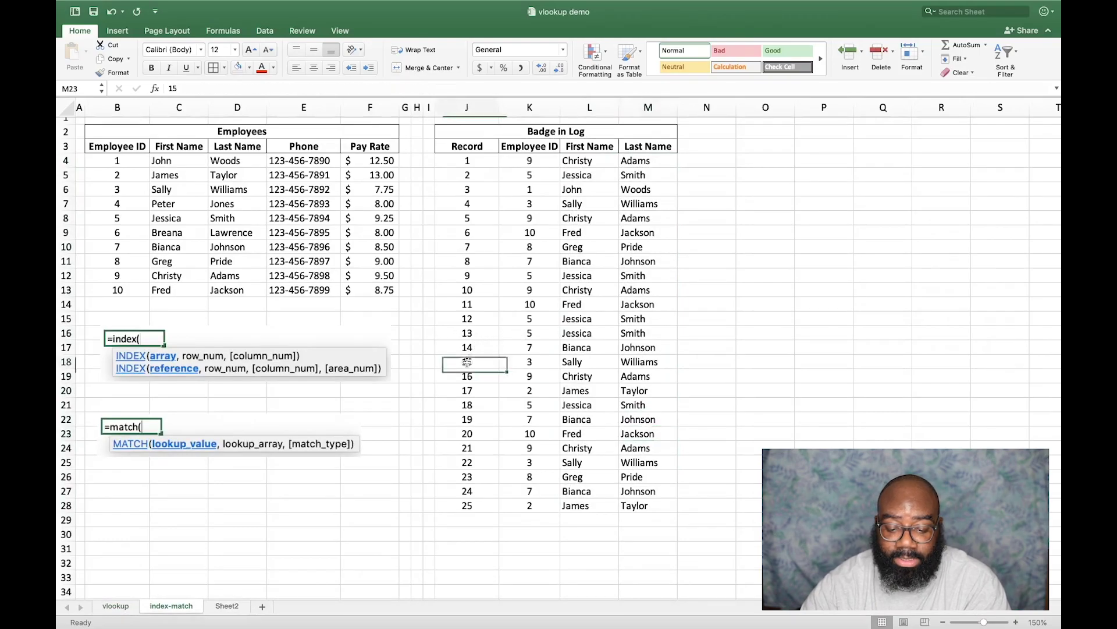
left_click(528, 365)
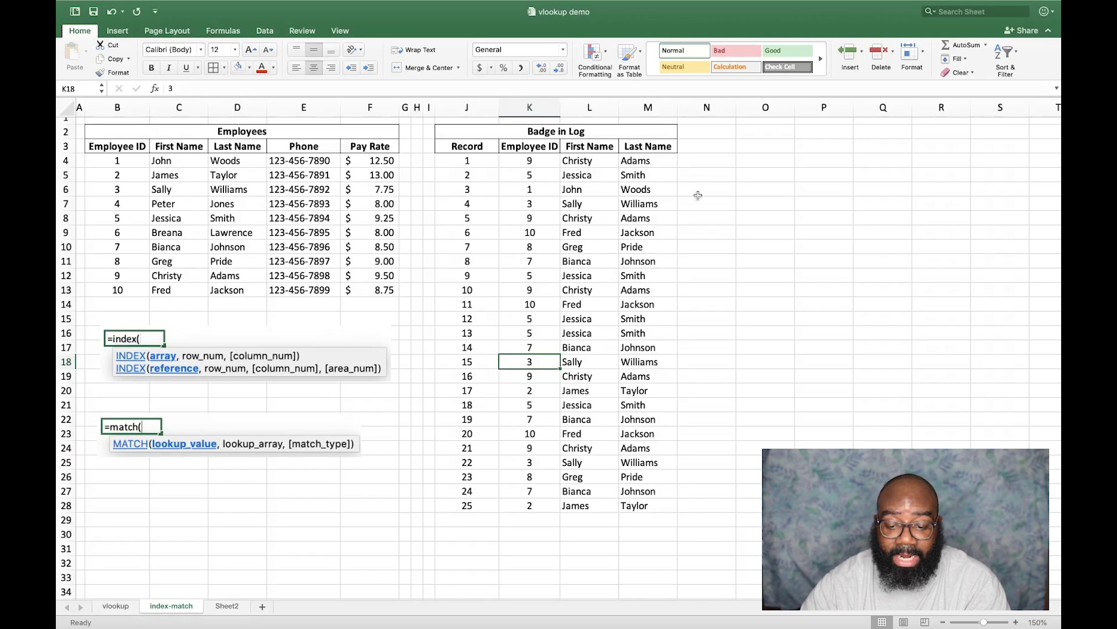
- Add a "Pay Rate" column header in N3 beside Last Name in the Badge in Log
left_click(702, 149)
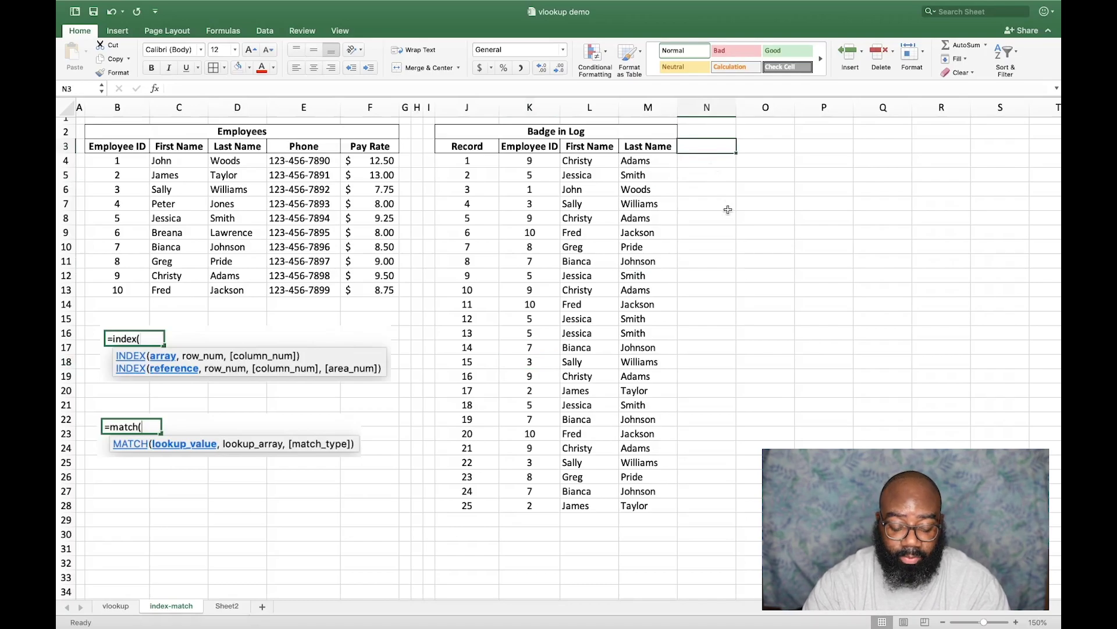
type("Pa")
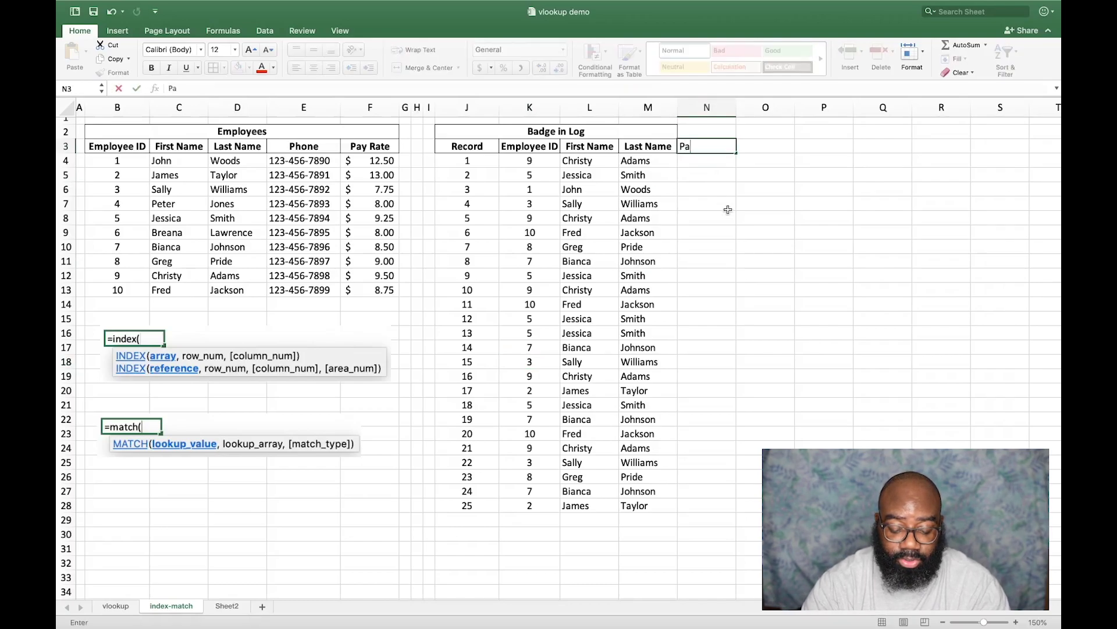
type("y ")
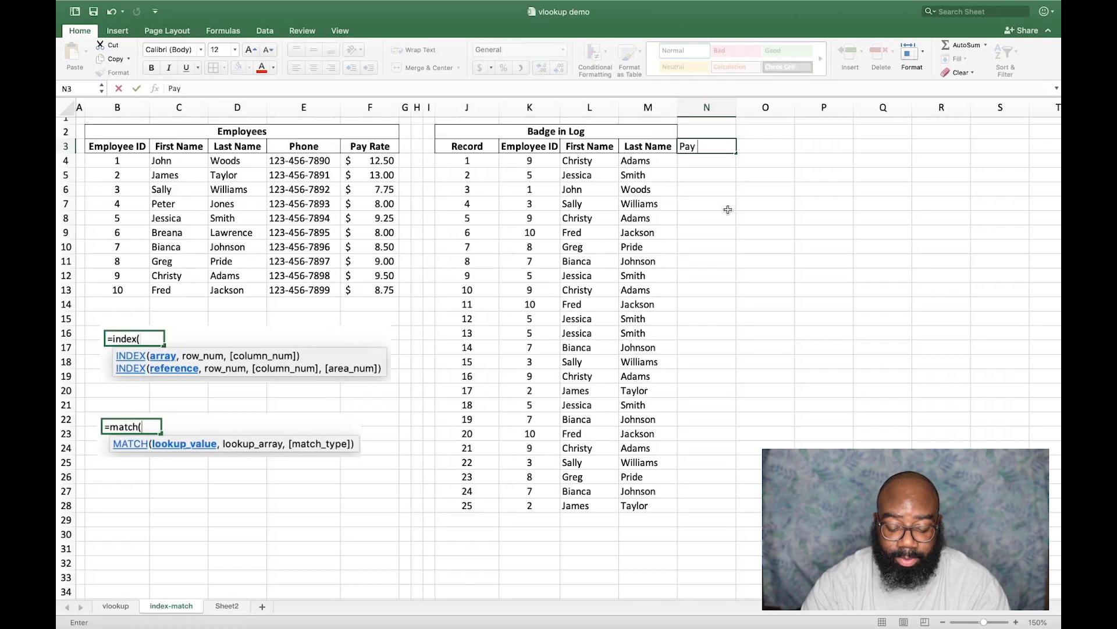
type("Rate")
key("Return")
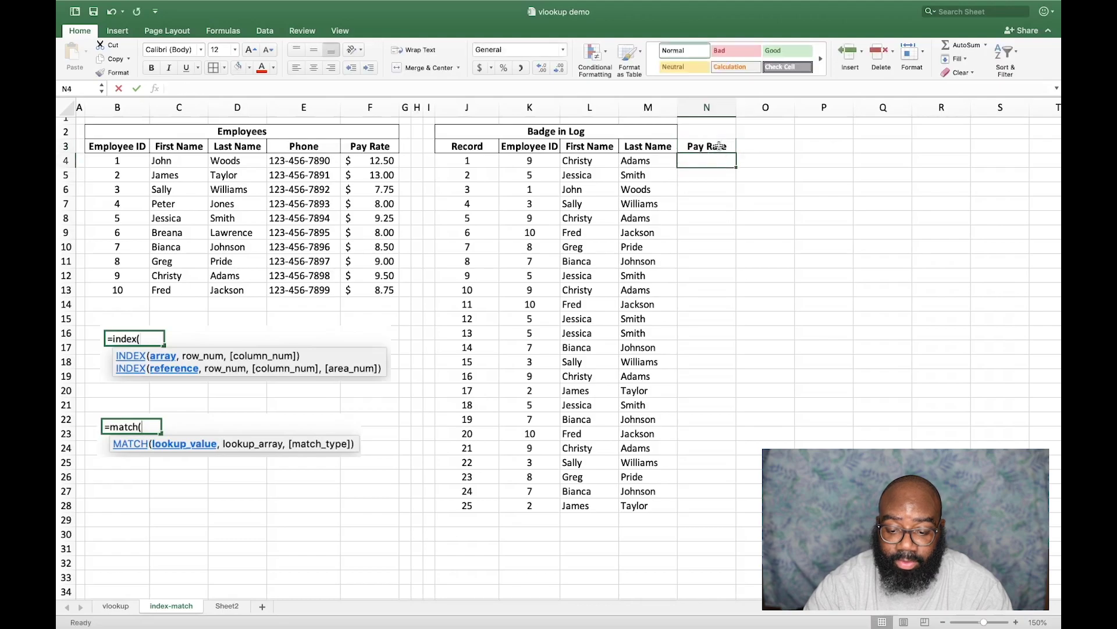
- Fill M4's INDEX-MATCH-MATCH formula across to N4 and down the Pay Rate column through row 28
left_click(663, 165)
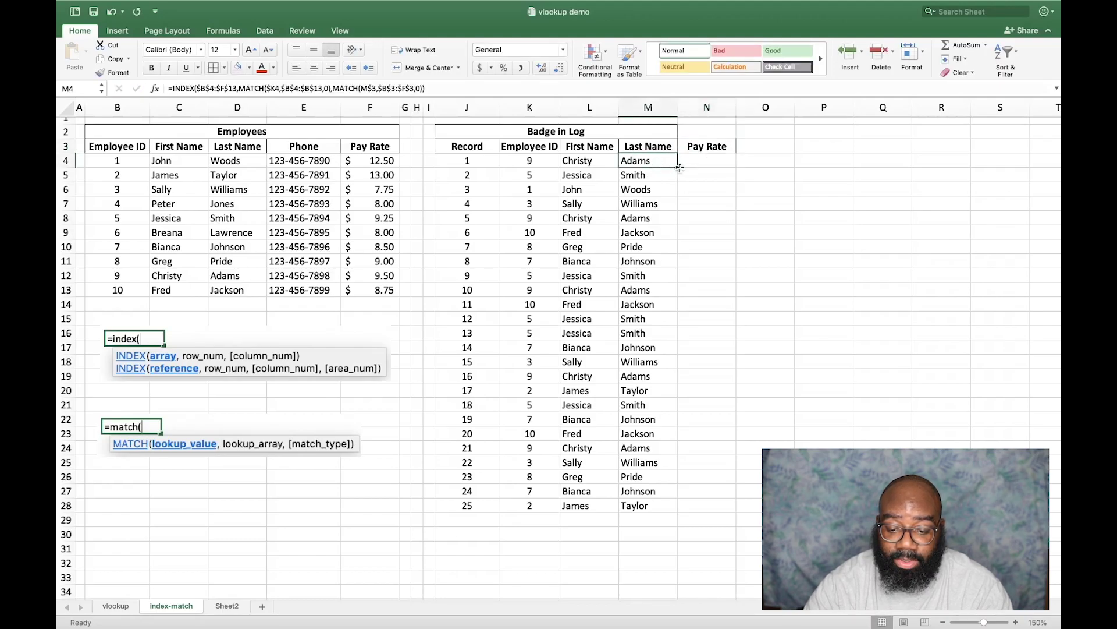
left_click(702, 165)
left_click(666, 165)
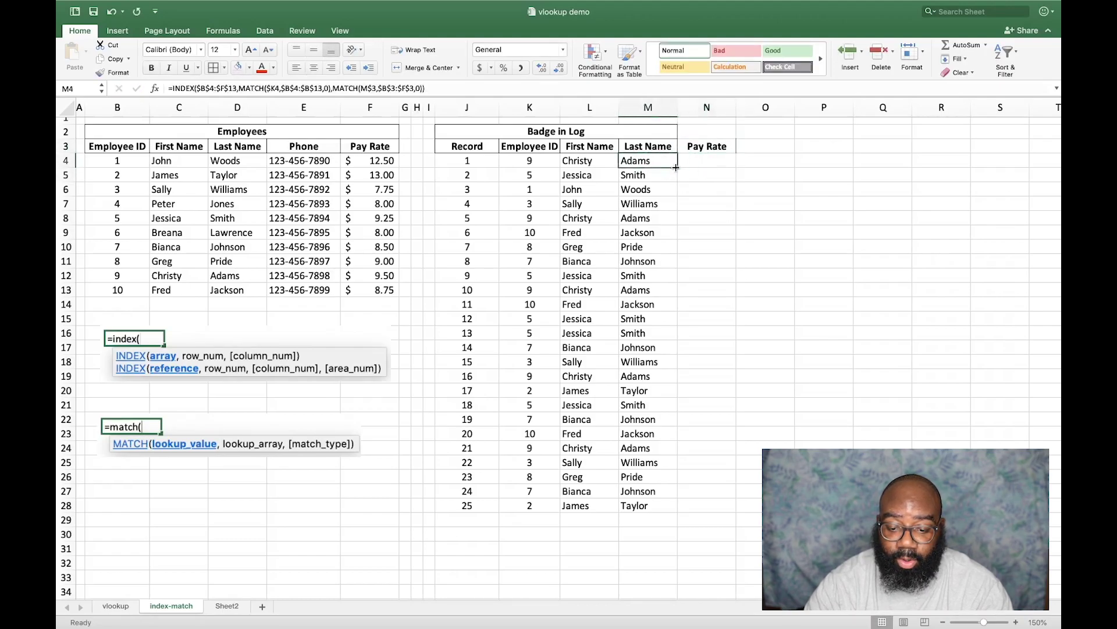
left_click_drag(676, 167, 731, 169)
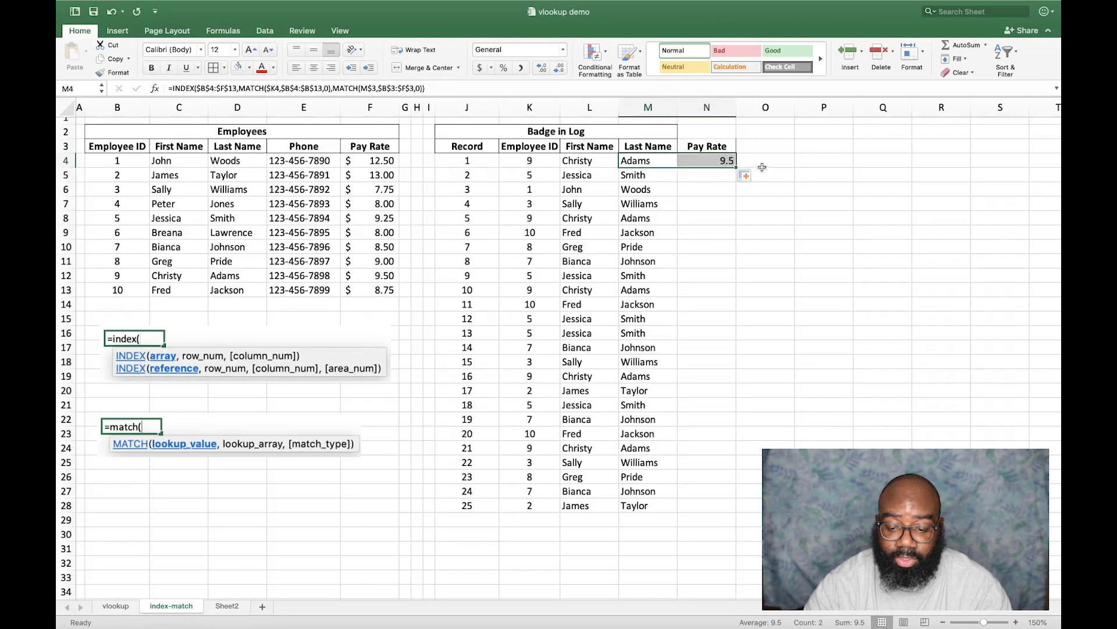
left_click(732, 169)
left_click_drag(735, 169, 723, 511)
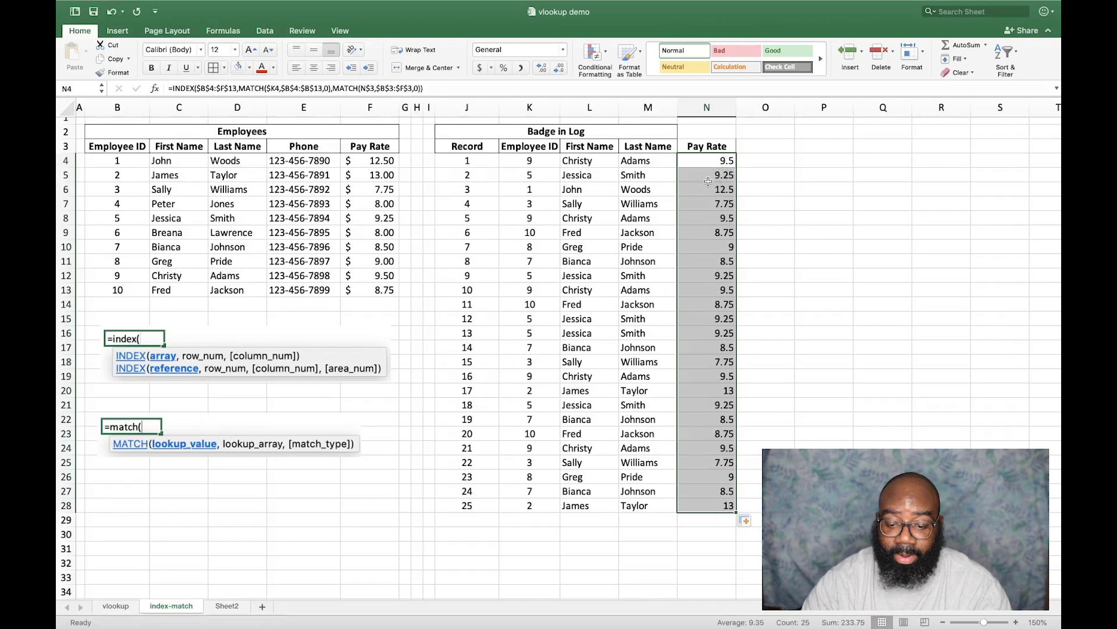
- Format the pay rates in N4:N28 with the dollar Accounting number format
left_click_drag(706, 164, 690, 505)
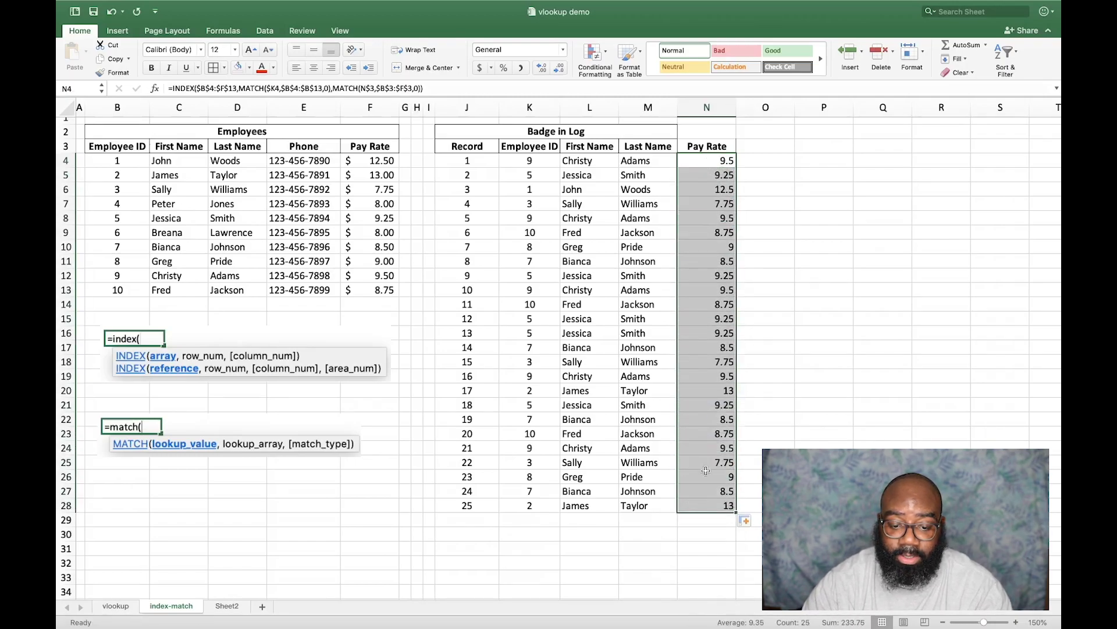
left_click(479, 68)
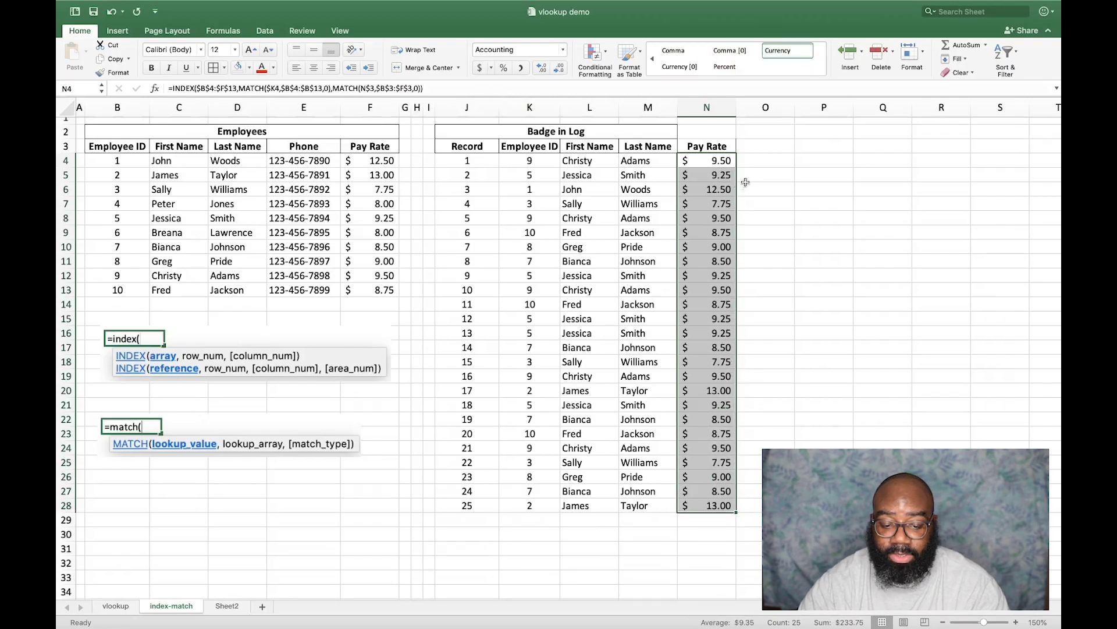
scroll(739, 182, "left", 1)
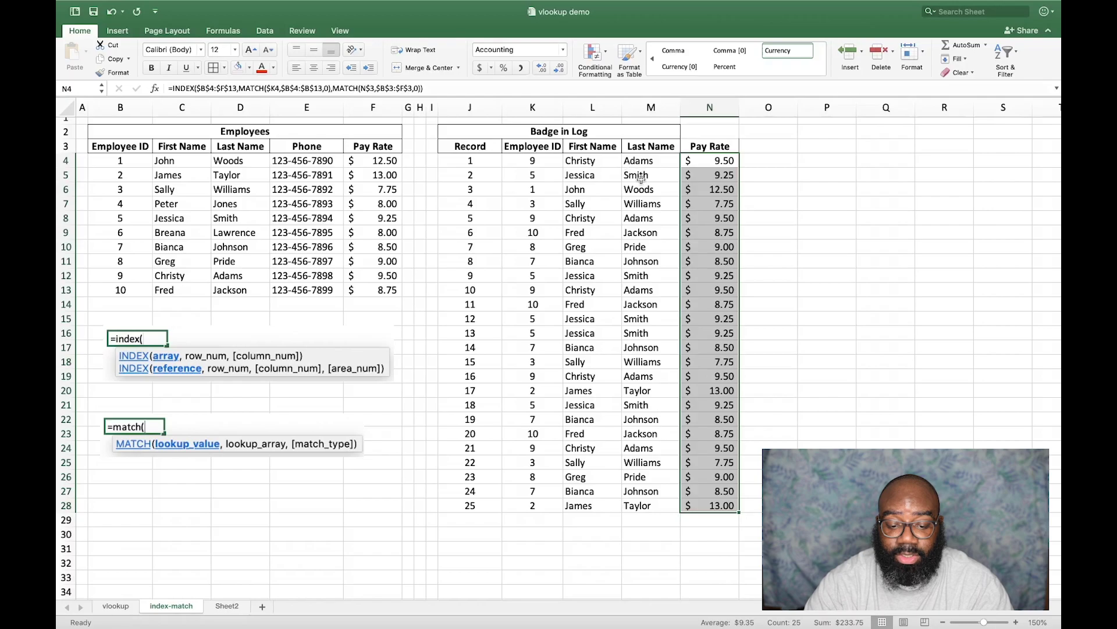
- Review N4's formula against the INDEX and MATCH argument syntax shown below the Employees table
left_click(718, 161)
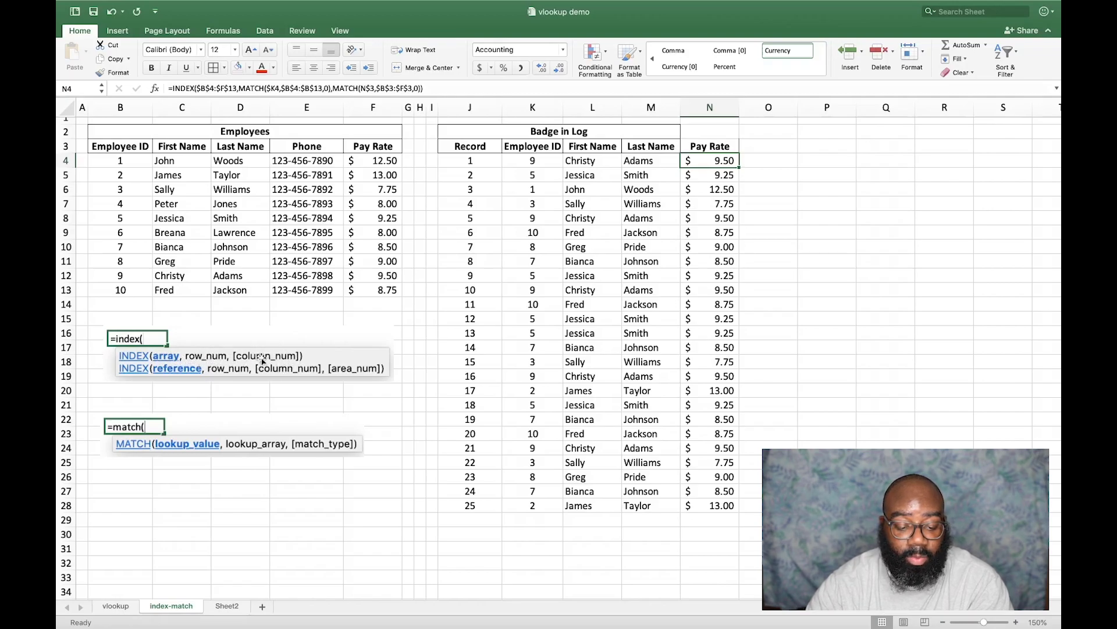
scroll(179, 434, "up", 1)
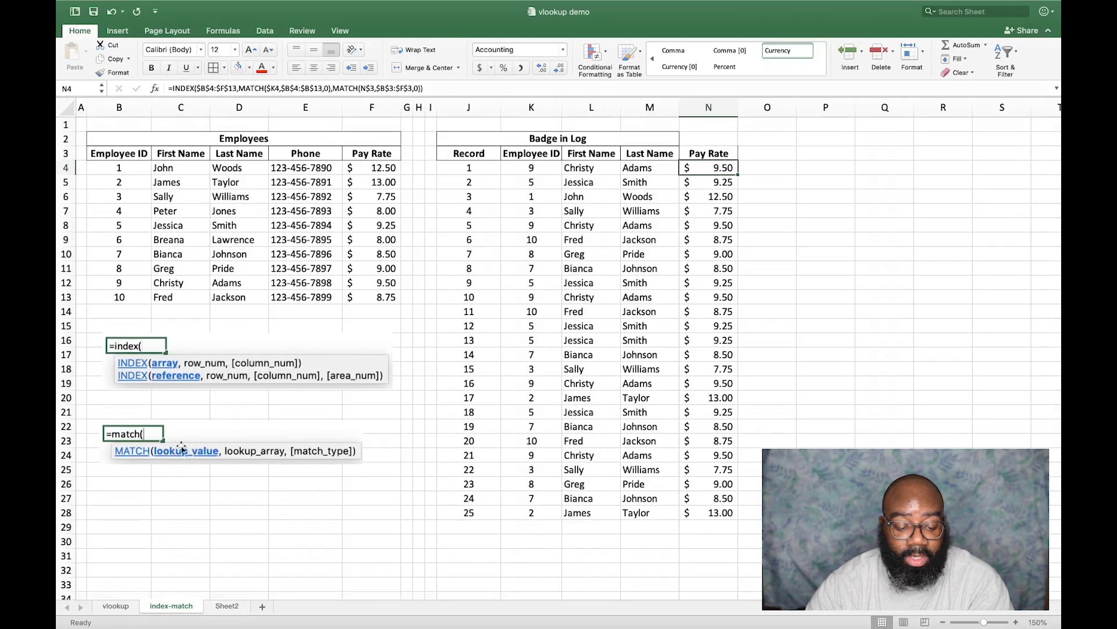
scroll(192, 455, "left", 1)
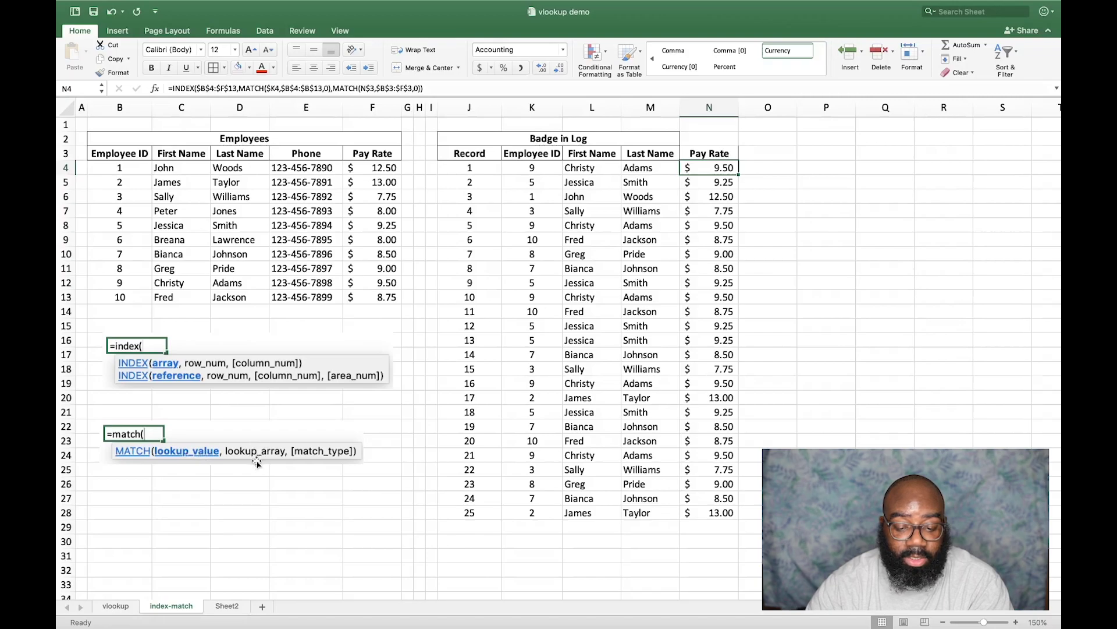
scroll(256, 460, "left", 1)
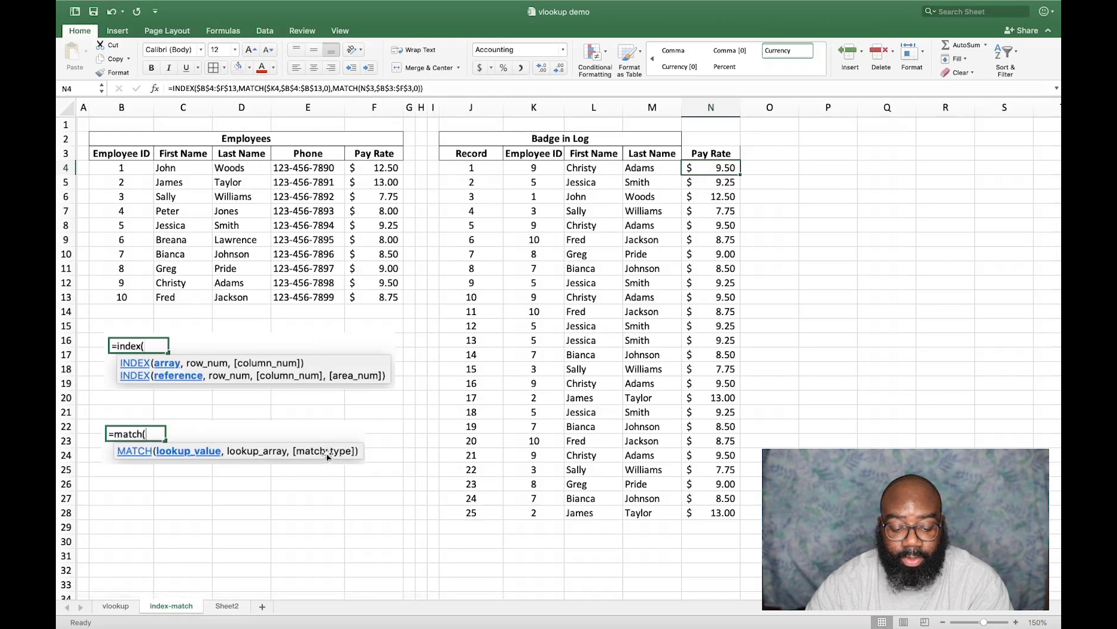
scroll(305, 458, "right", 1)
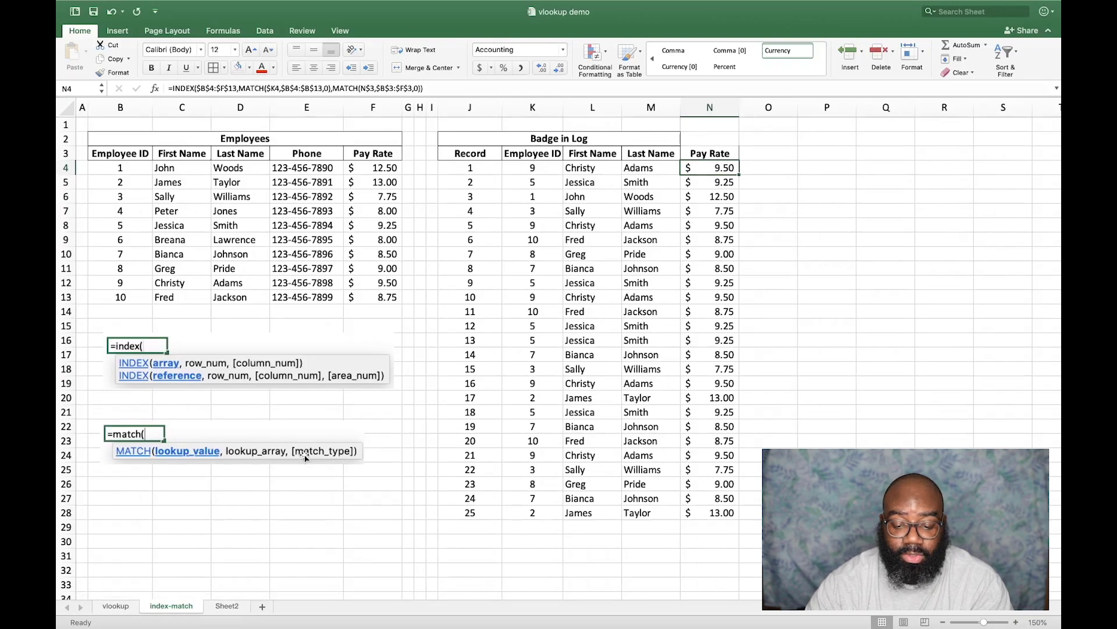
scroll(531, 367, "right", 3)
scroll(511, 350, "left", 3)
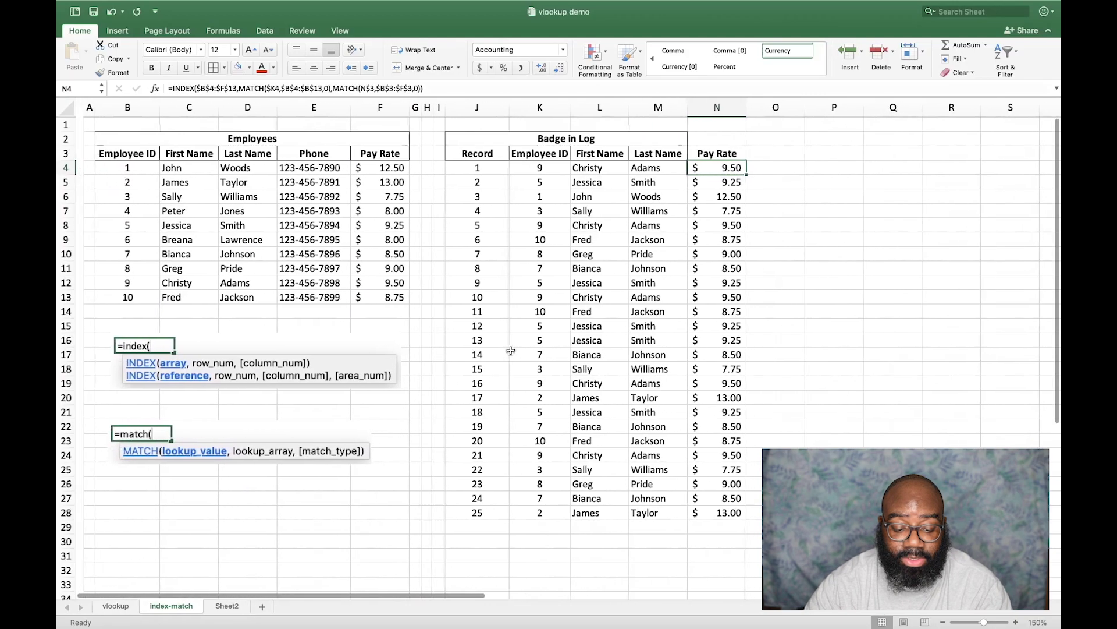